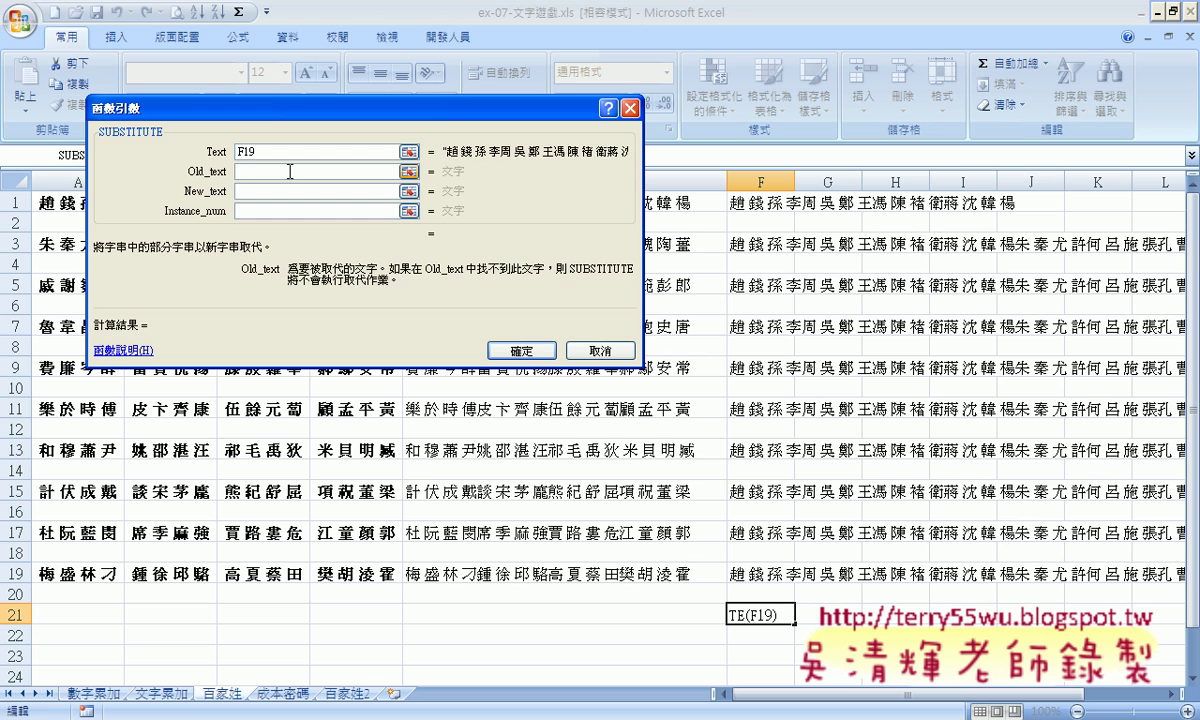
# - Give F21's SUBSTITUTE Text F19 and Old_text " ", then confirm, triggering a too-few-arguments warning
pyautogui.click(290, 172)
pyautogui.write('" "')
pyautogui.click(273, 191)
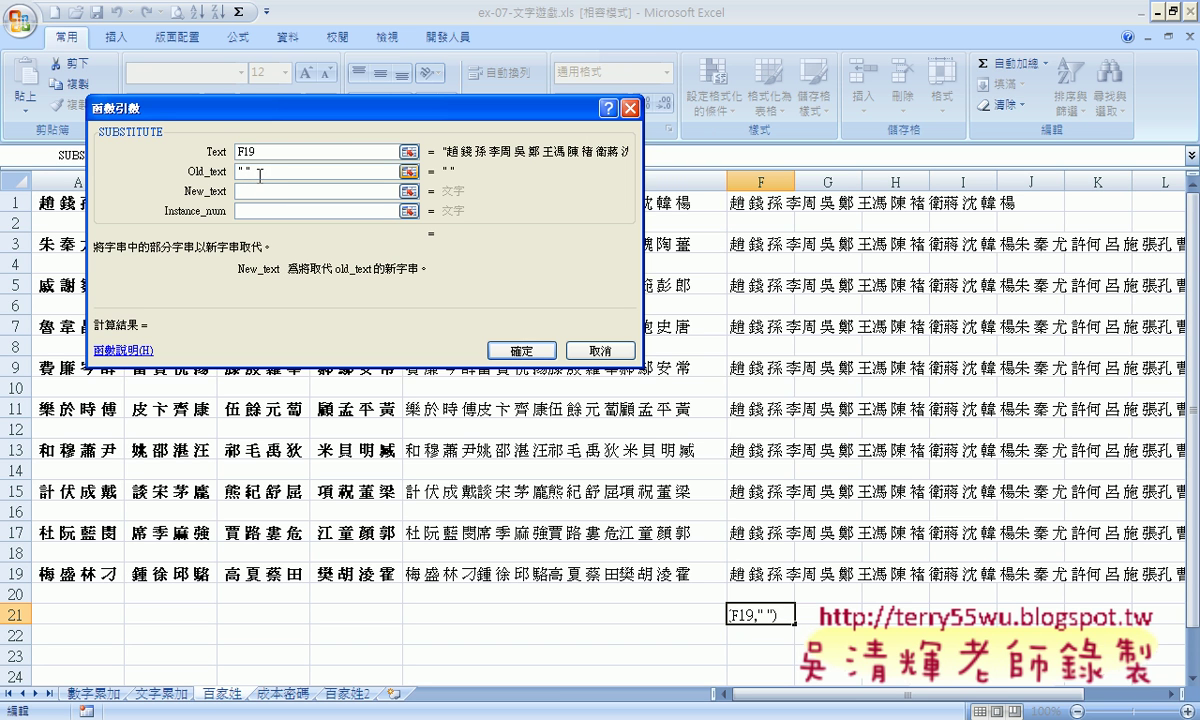
pyautogui.doubleClick(240, 171)
pyautogui.press('BackSpace')
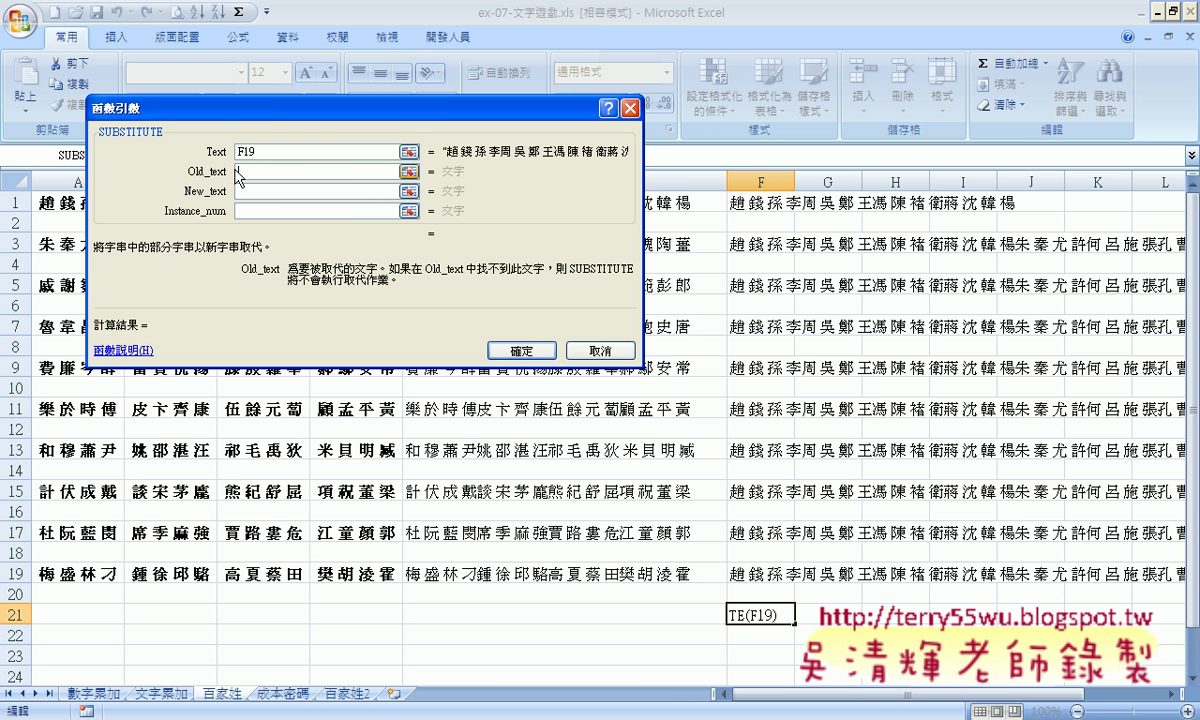
pyautogui.write('"')
pyautogui.write('"')
pyautogui.write(' "')
pyautogui.click(240, 192)
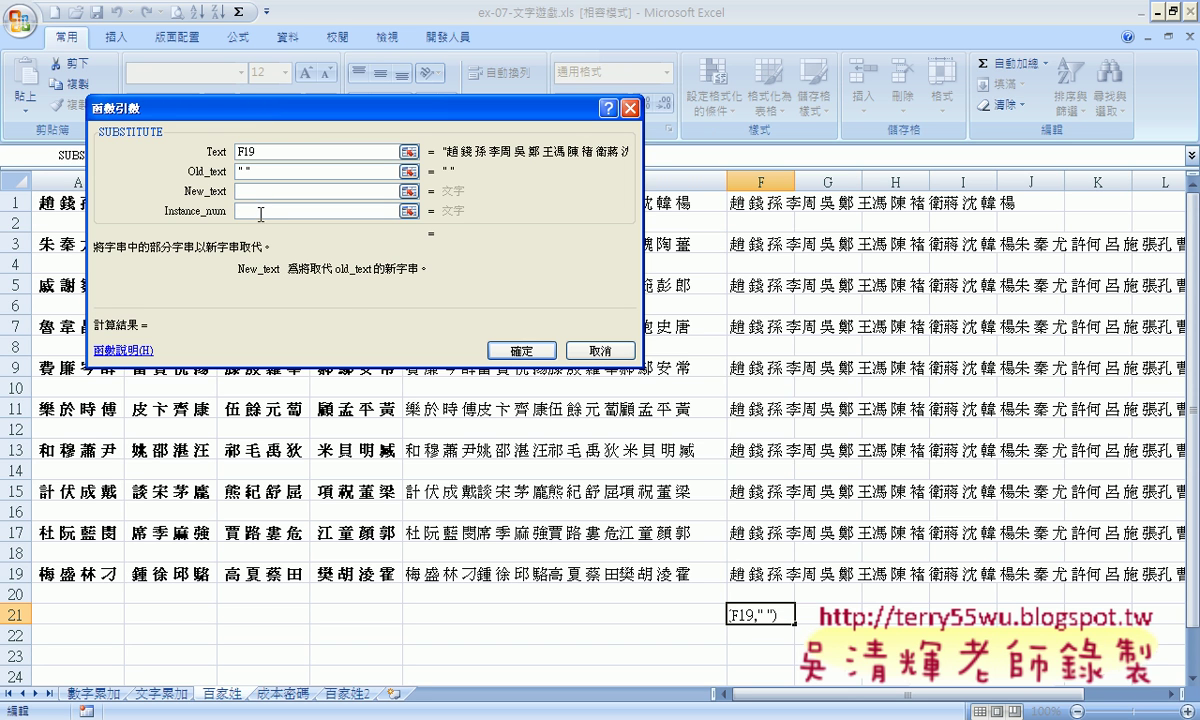
pyautogui.click(260, 213)
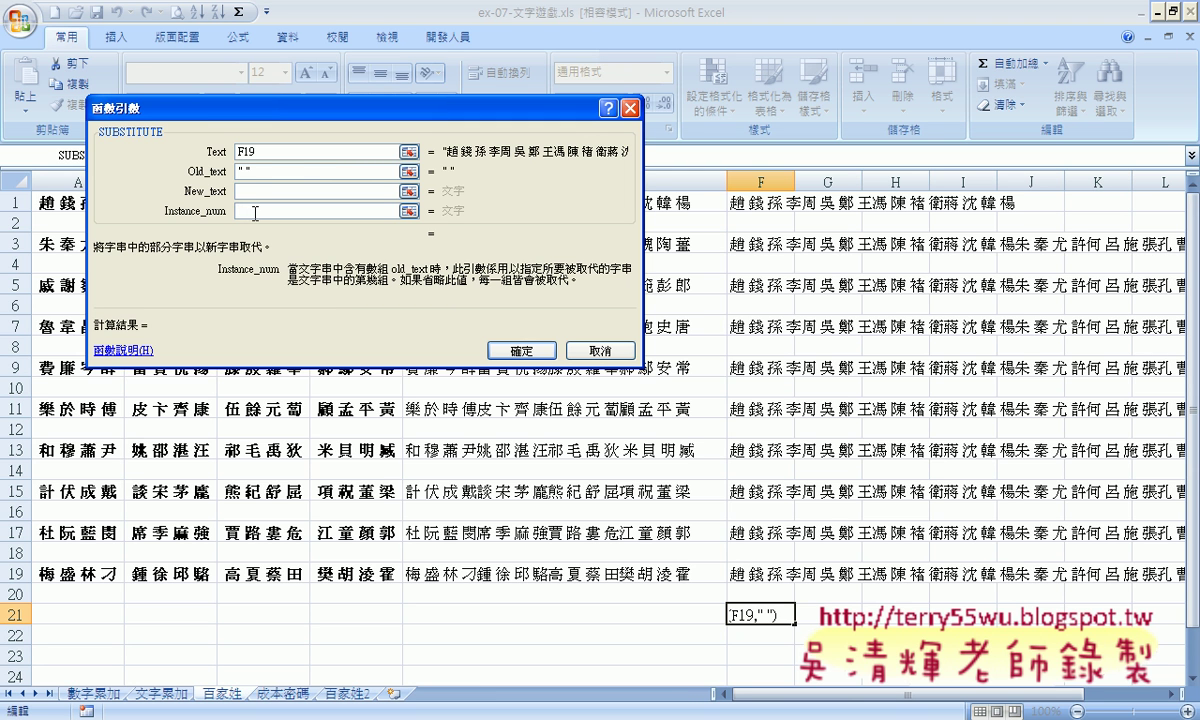
pyautogui.click(266, 151)
pyautogui.click(266, 171)
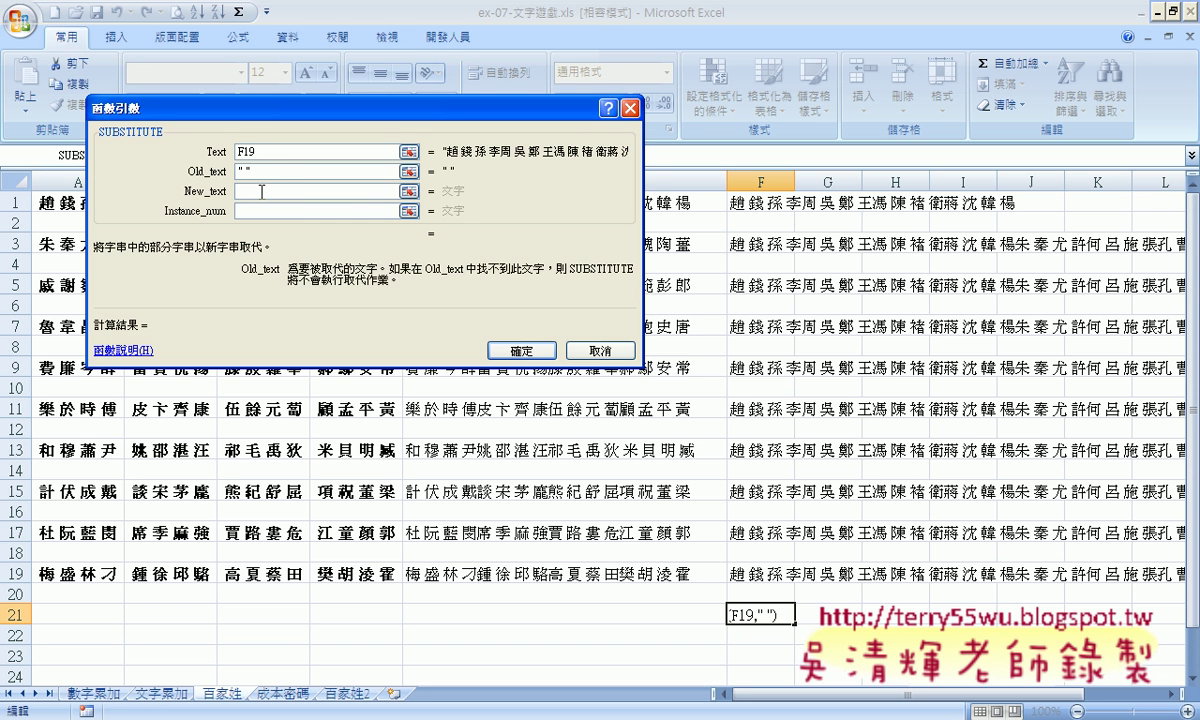
pyautogui.click(250, 190)
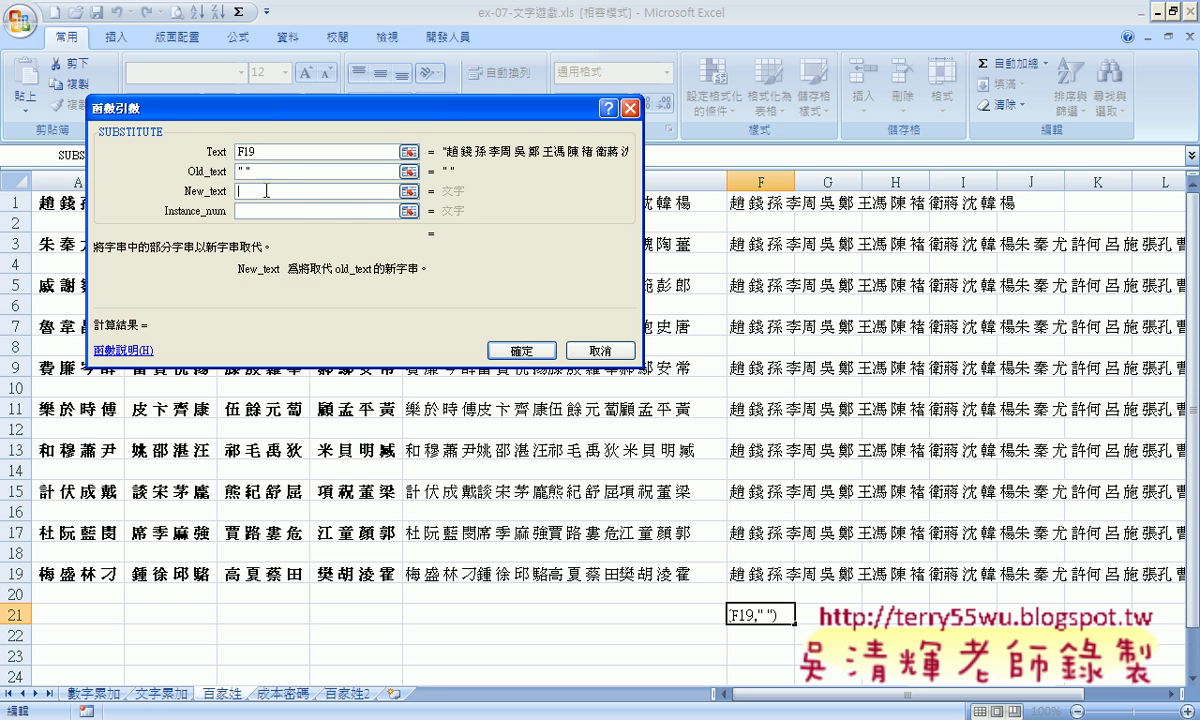
pyautogui.click(521, 350)
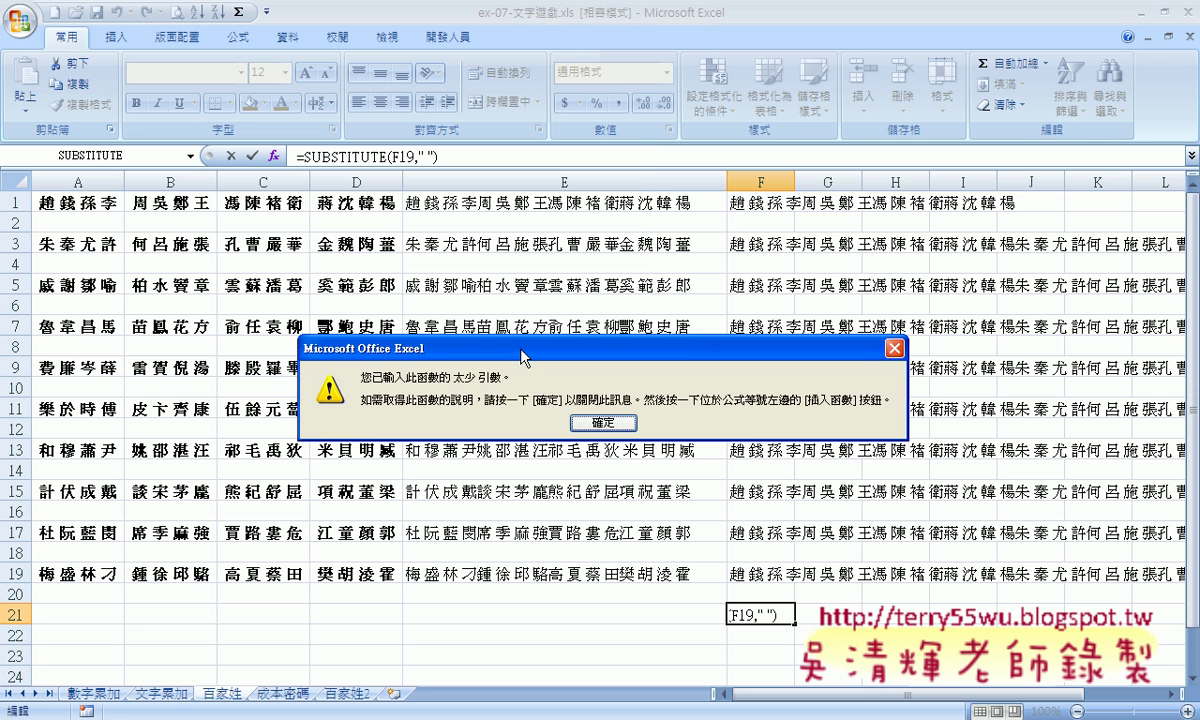
# - Add "" as New_text so F21 becomes =SUBSTITUTE(F19," ","") with spaces removed
pyautogui.click(600, 422)
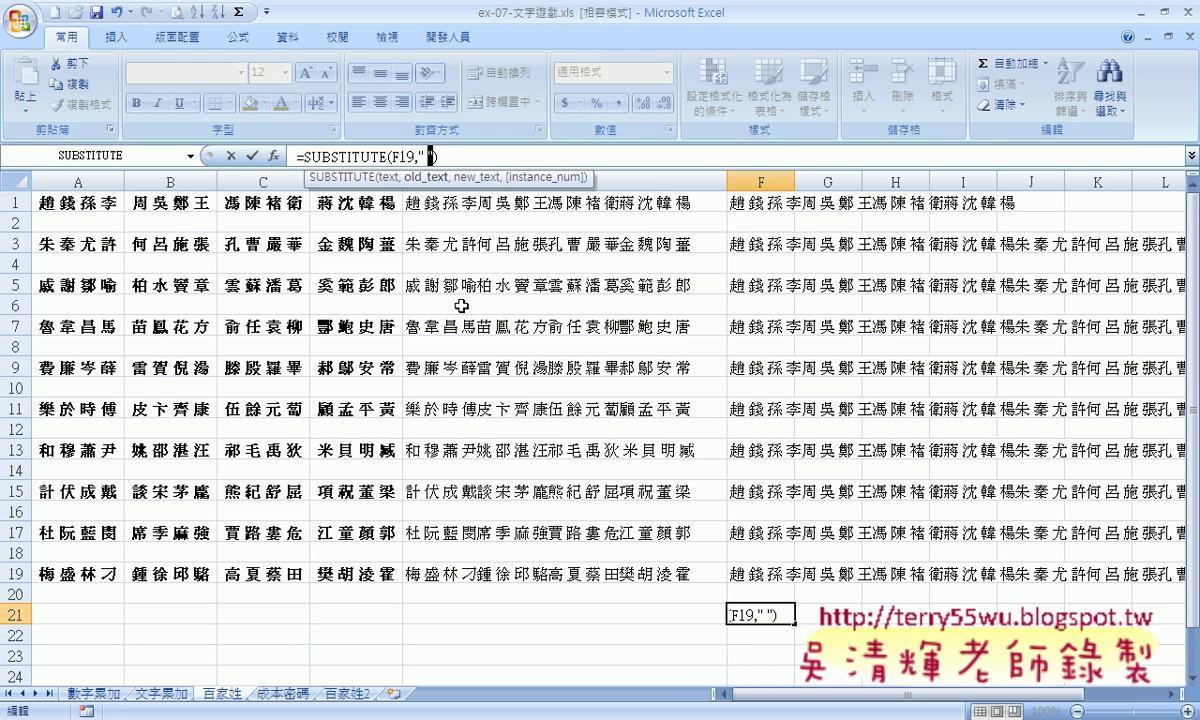
pyautogui.click(272, 157)
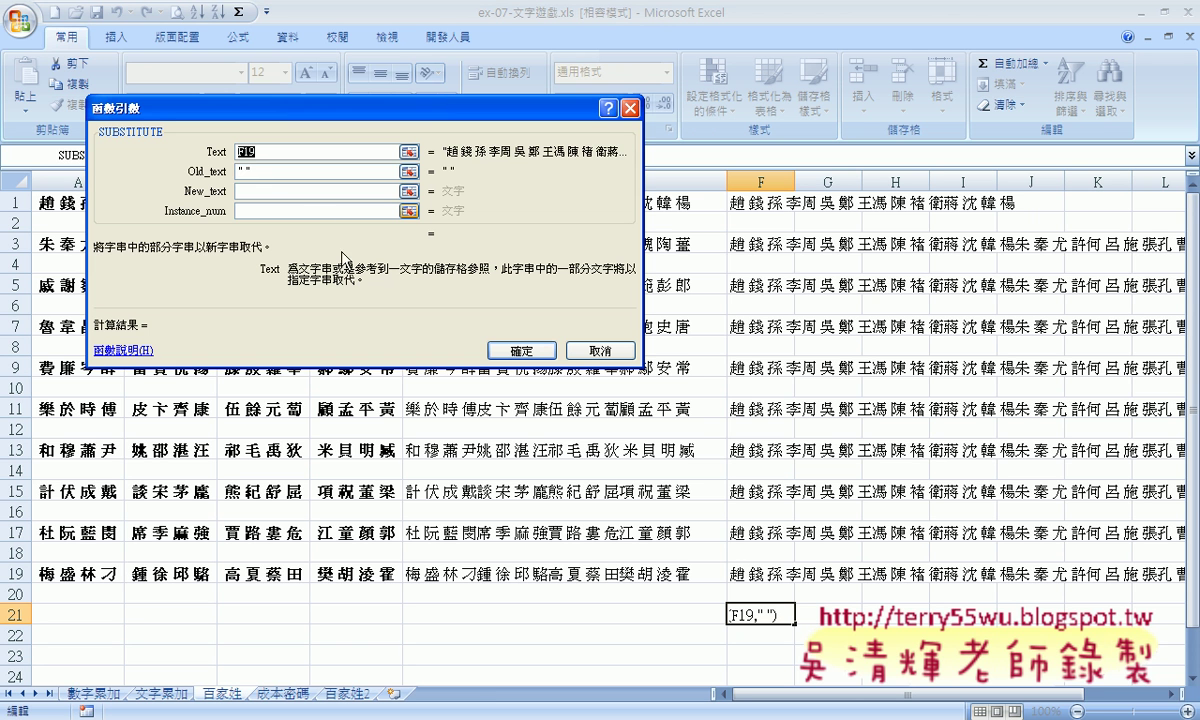
pyautogui.click(271, 188)
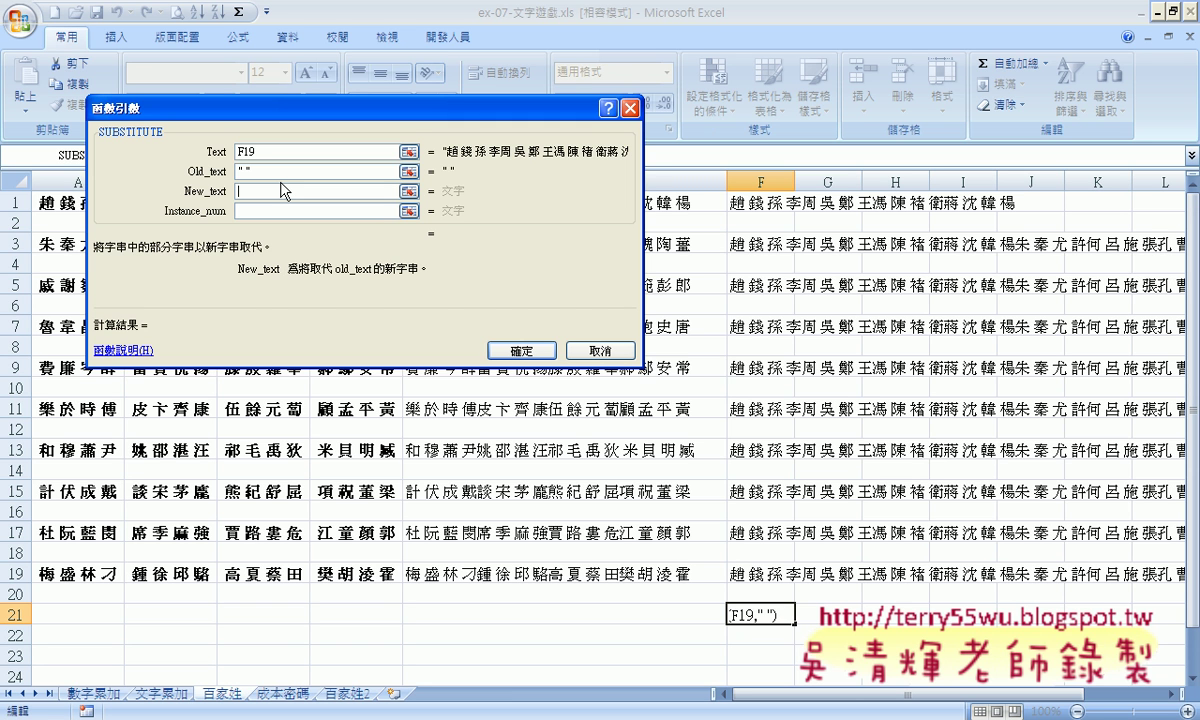
pyautogui.write('""')
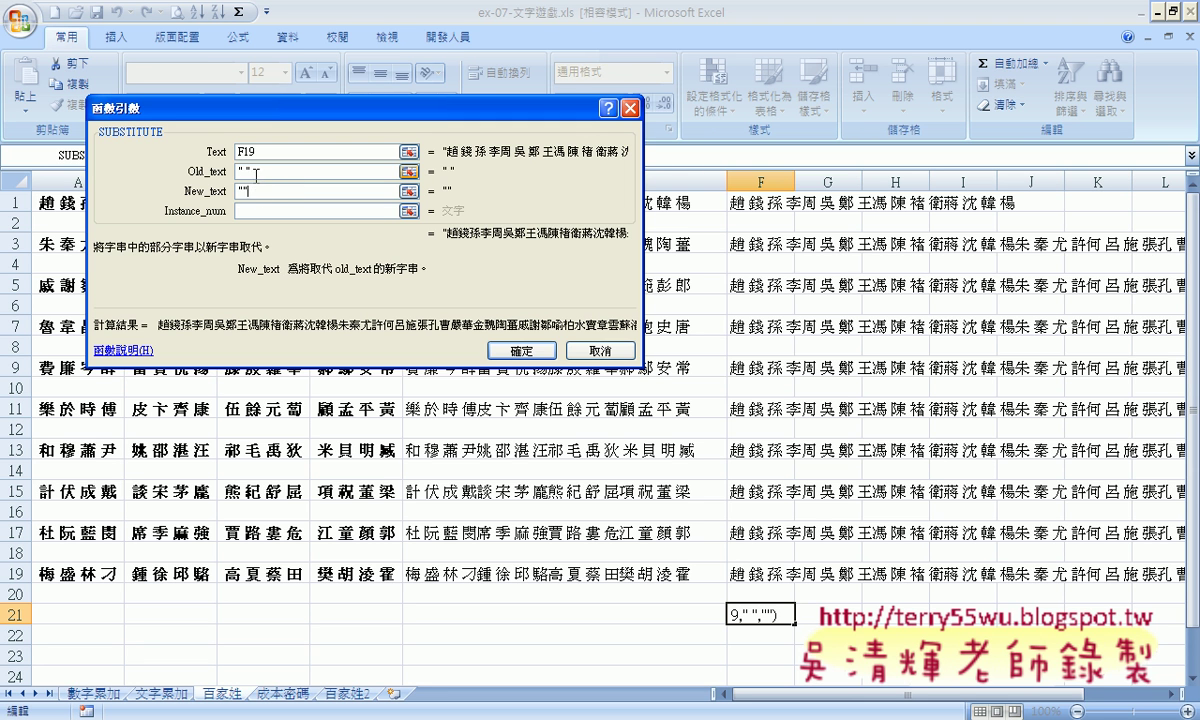
pyautogui.click(256, 173)
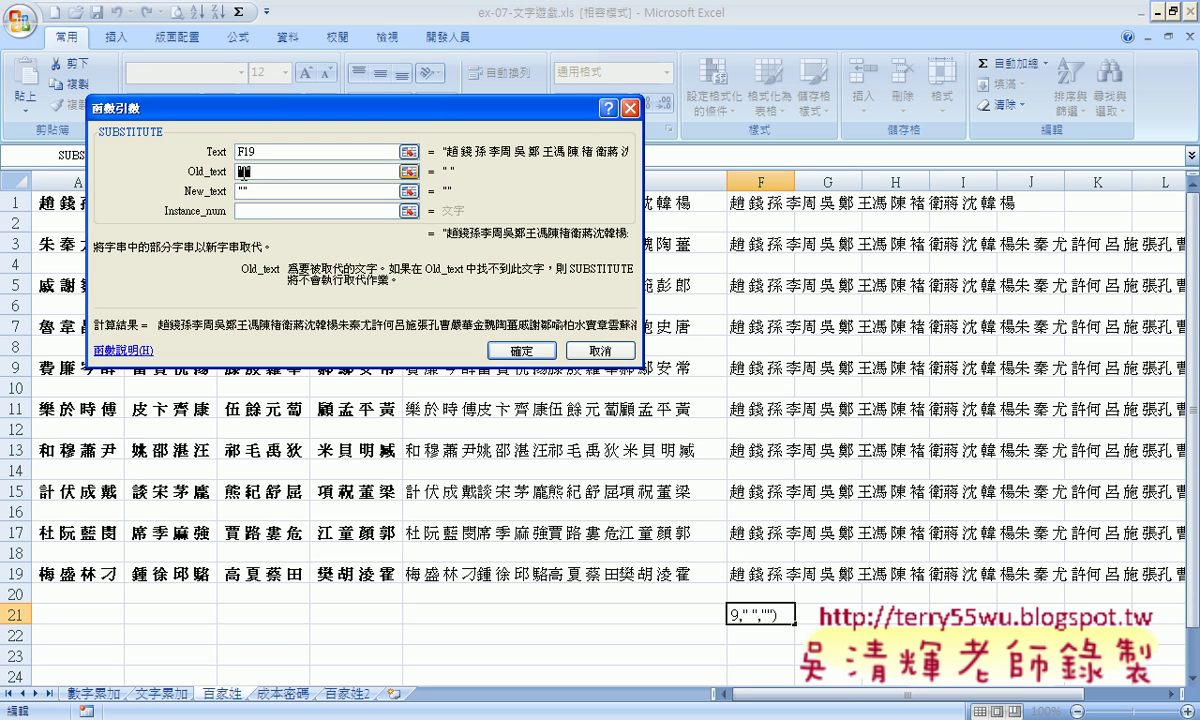
pyautogui.click(241, 191)
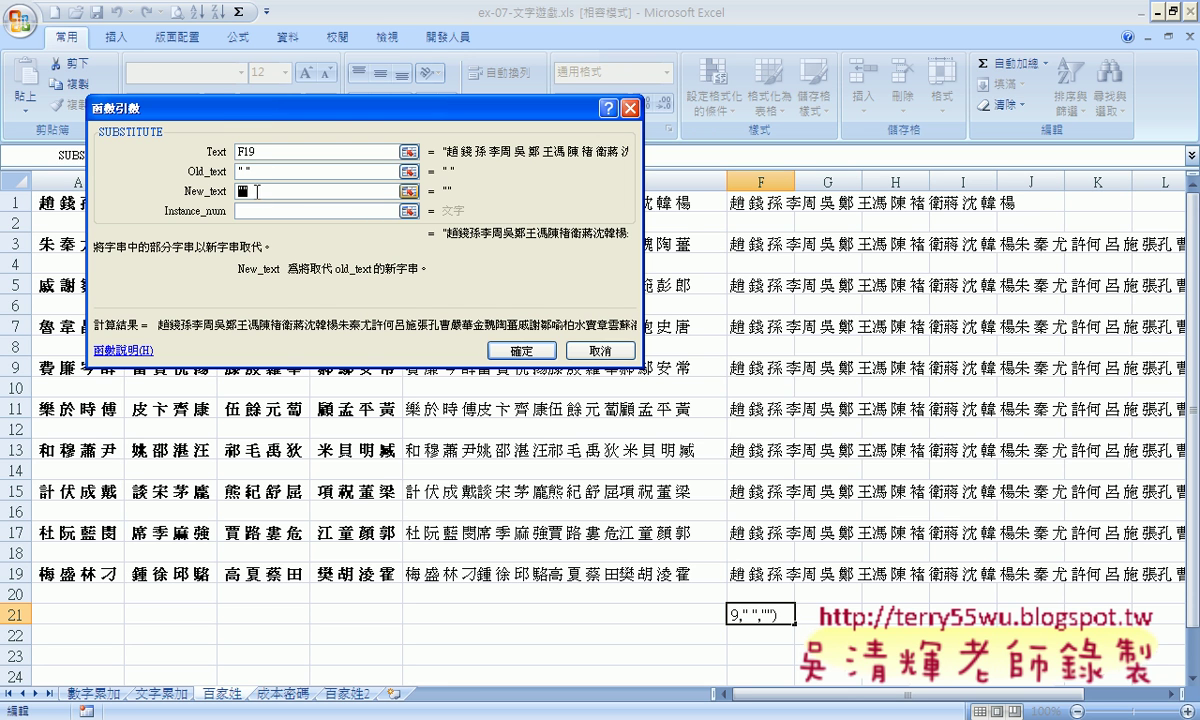
pyautogui.click(522, 351)
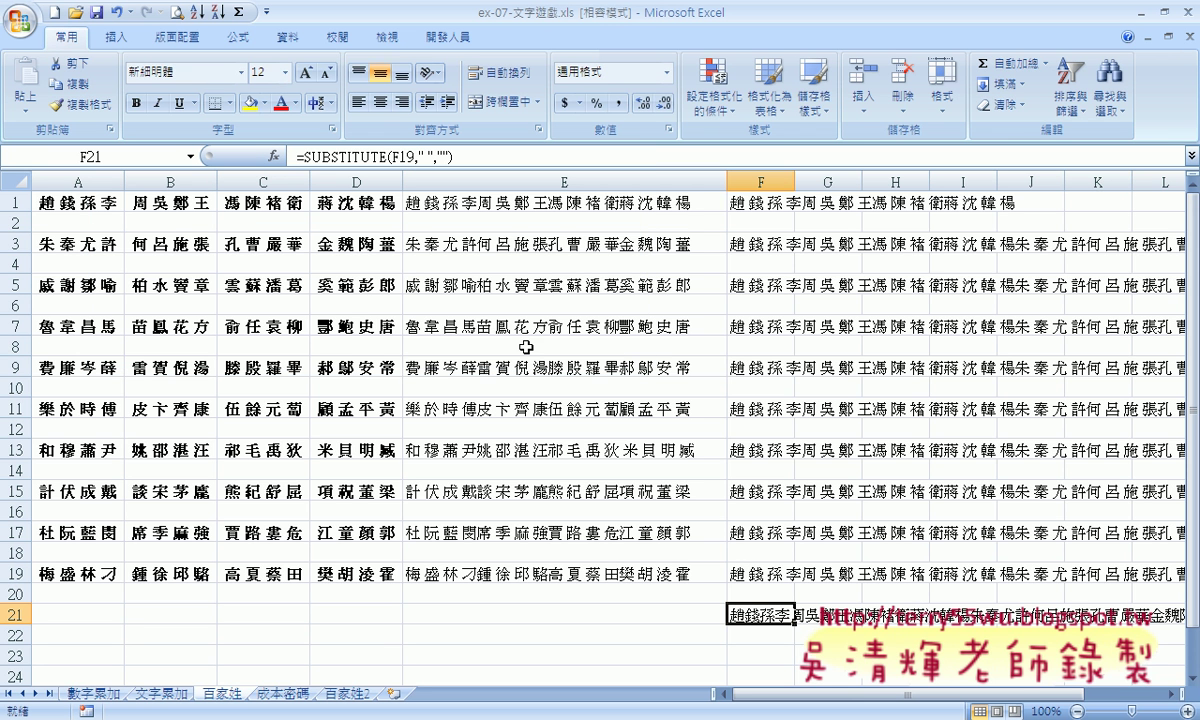
# - Copy the space-free surname result in F21 after checking F19
pyautogui.click(789, 575)
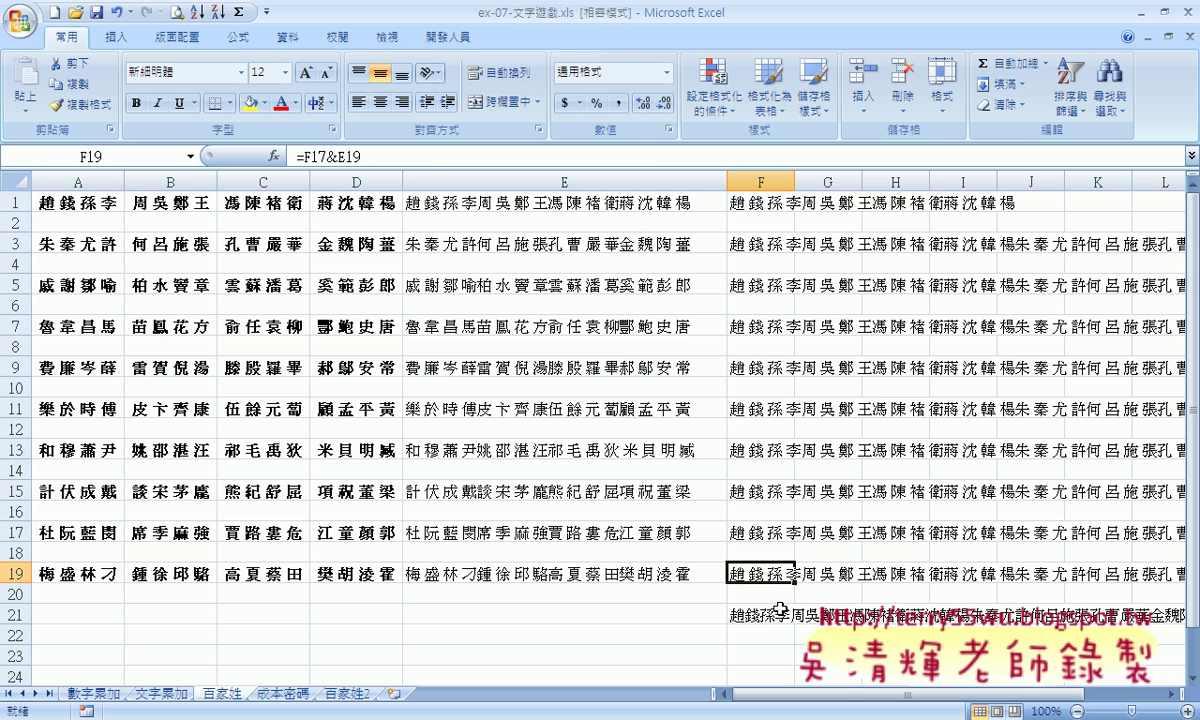
pyautogui.click(762, 614)
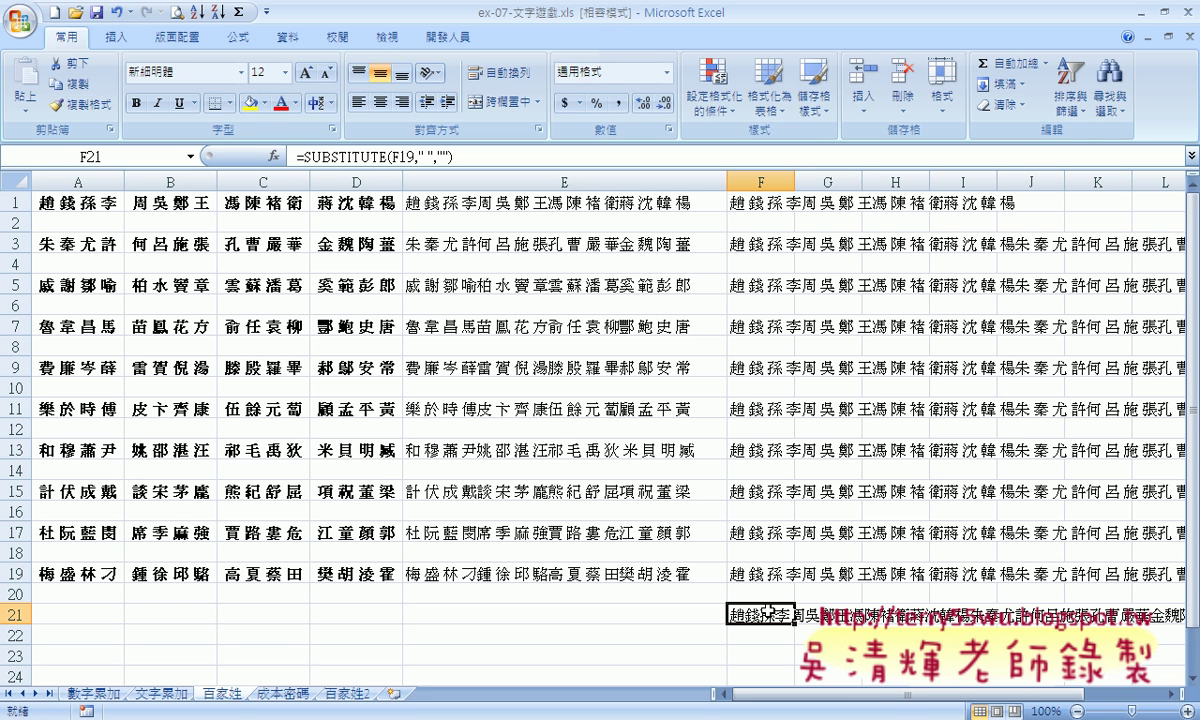
pyautogui.hotkey('ctrl', 'c')
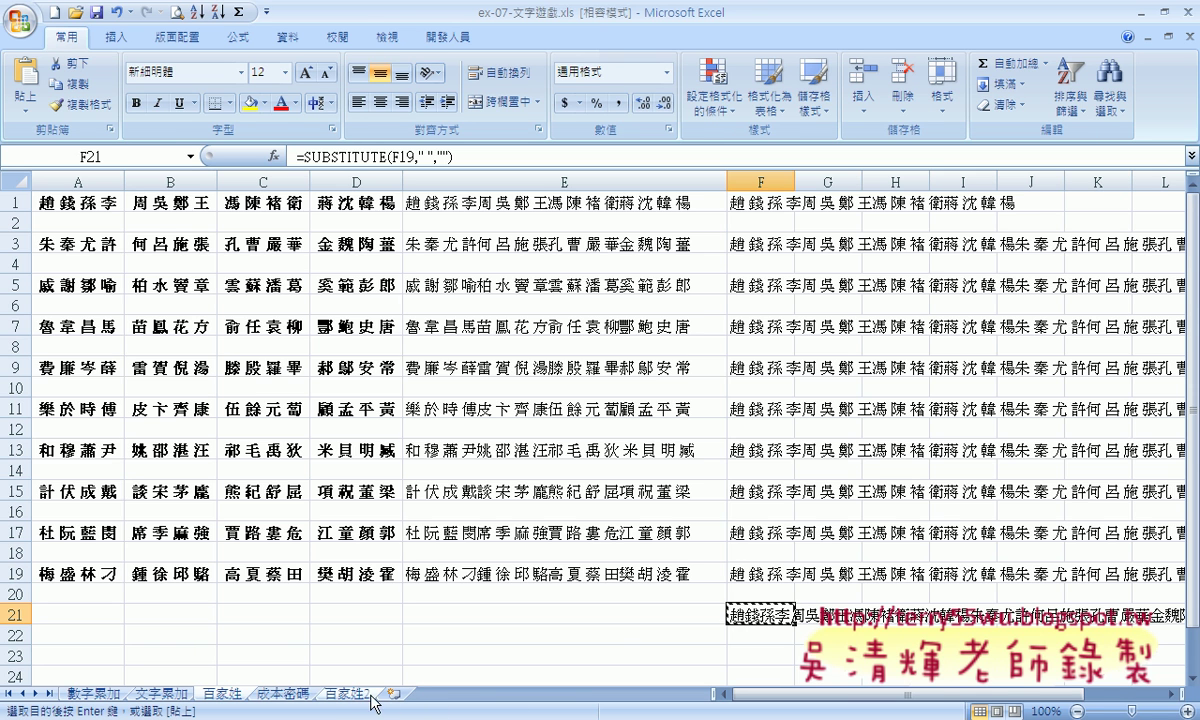
# - On sheet 百家姓2, set columns A through W to a width of 3
pyautogui.click(348, 694)
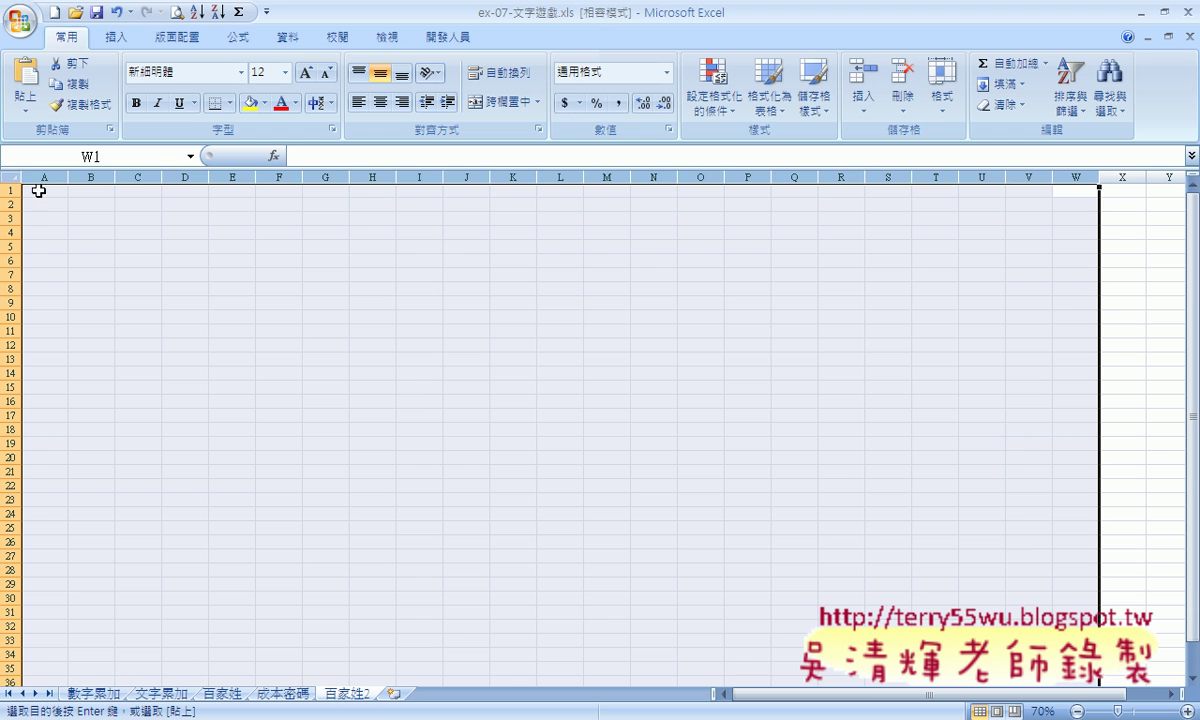
pyautogui.moveTo(44, 177); pyautogui.dragTo(1060, 172)
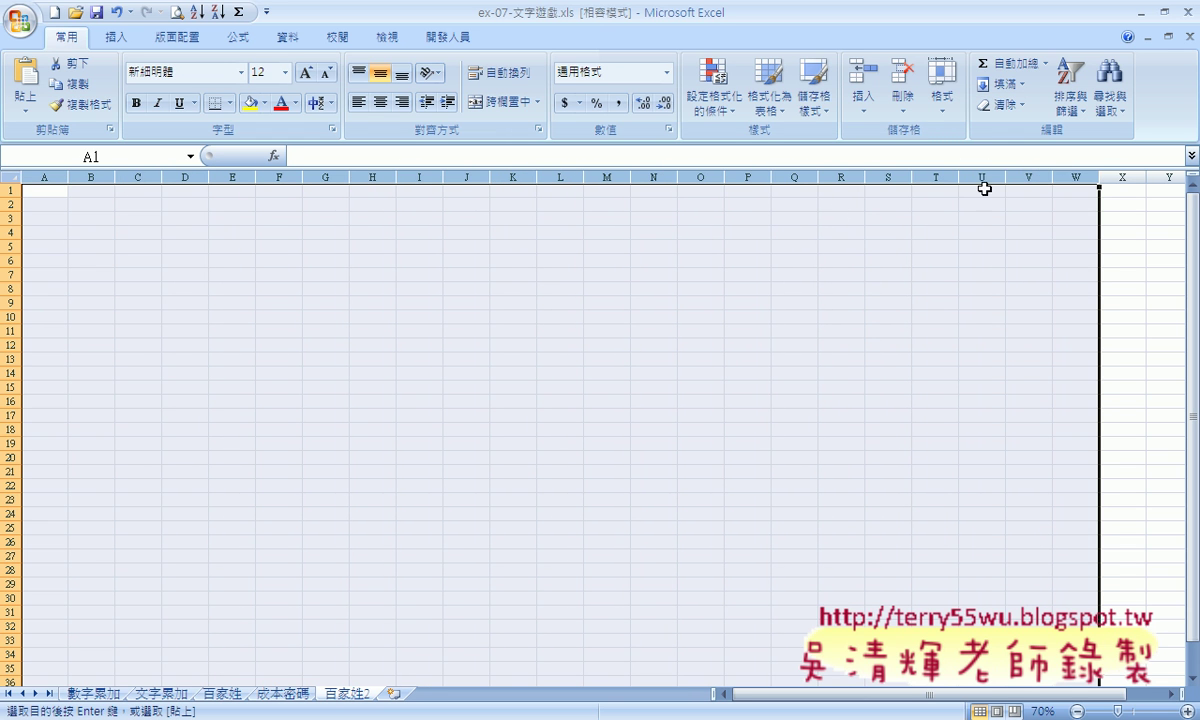
pyautogui.rightClick(726, 217)
pyautogui.click(768, 415)
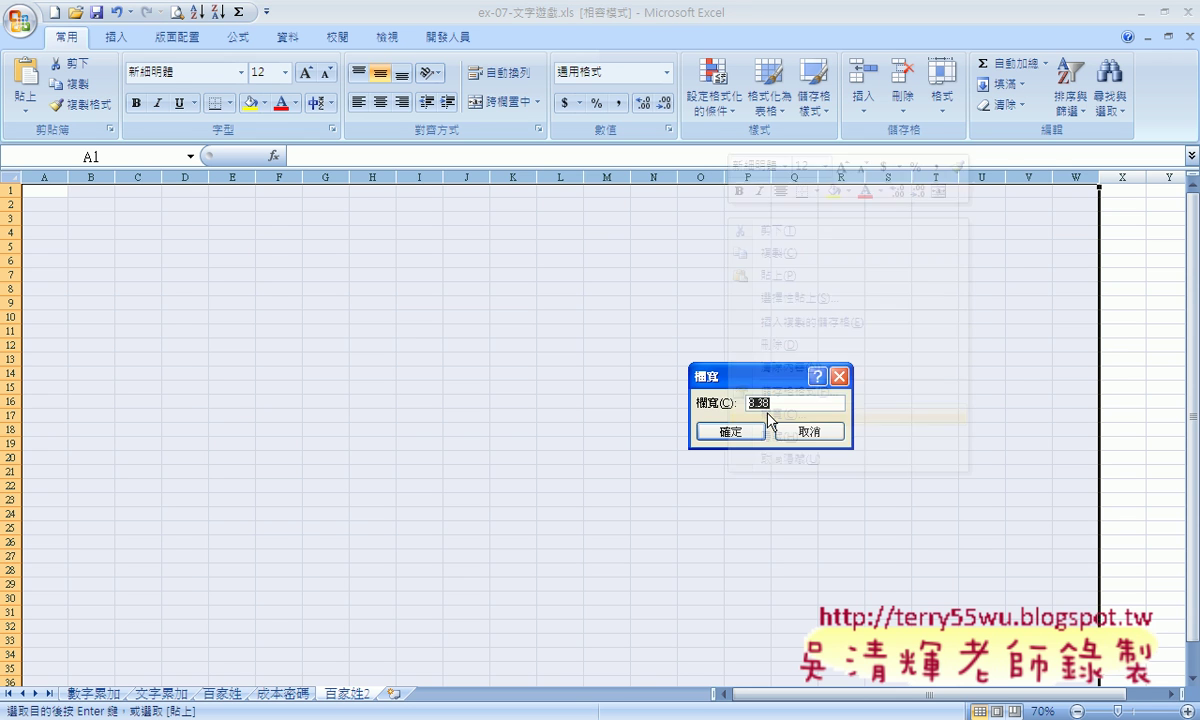
pyautogui.write('3')
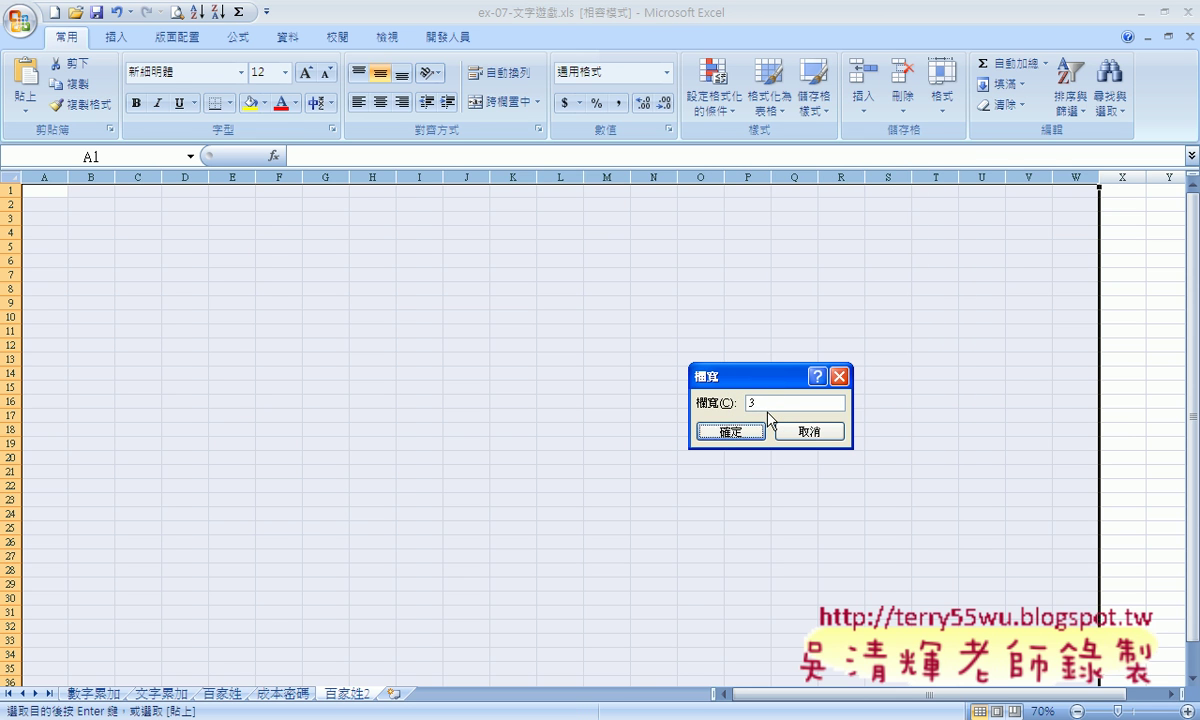
pyautogui.press('Return')
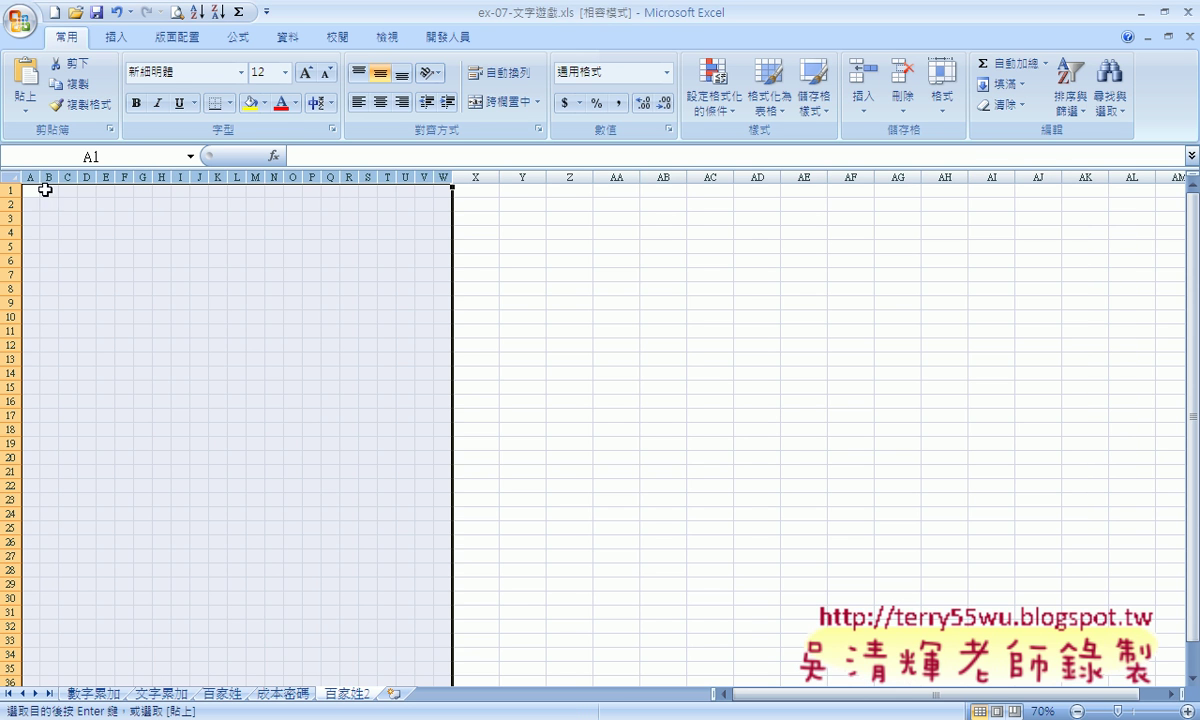
# - Merge and centre A1:W1 and drag row 1 taller to about 68.25 points
pyautogui.moveTo(31, 190); pyautogui.dragTo(447, 190)
pyautogui.click(505, 104)
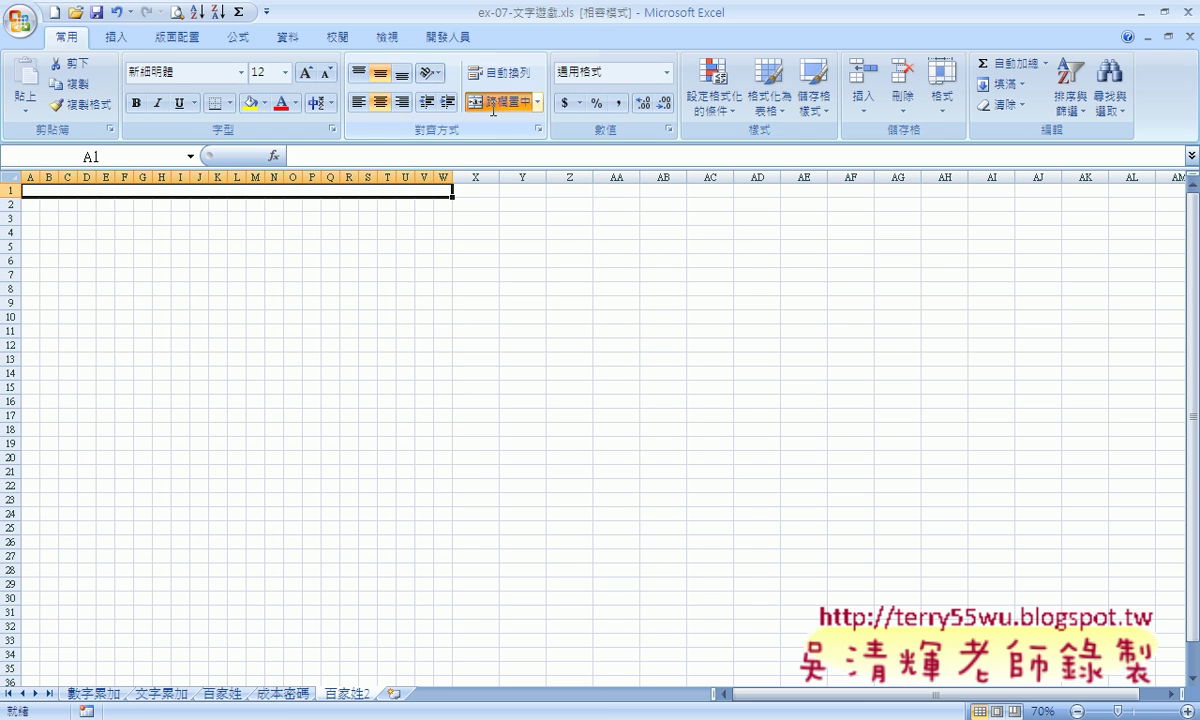
pyautogui.moveTo(18, 193); pyautogui.dragTo(17, 241)
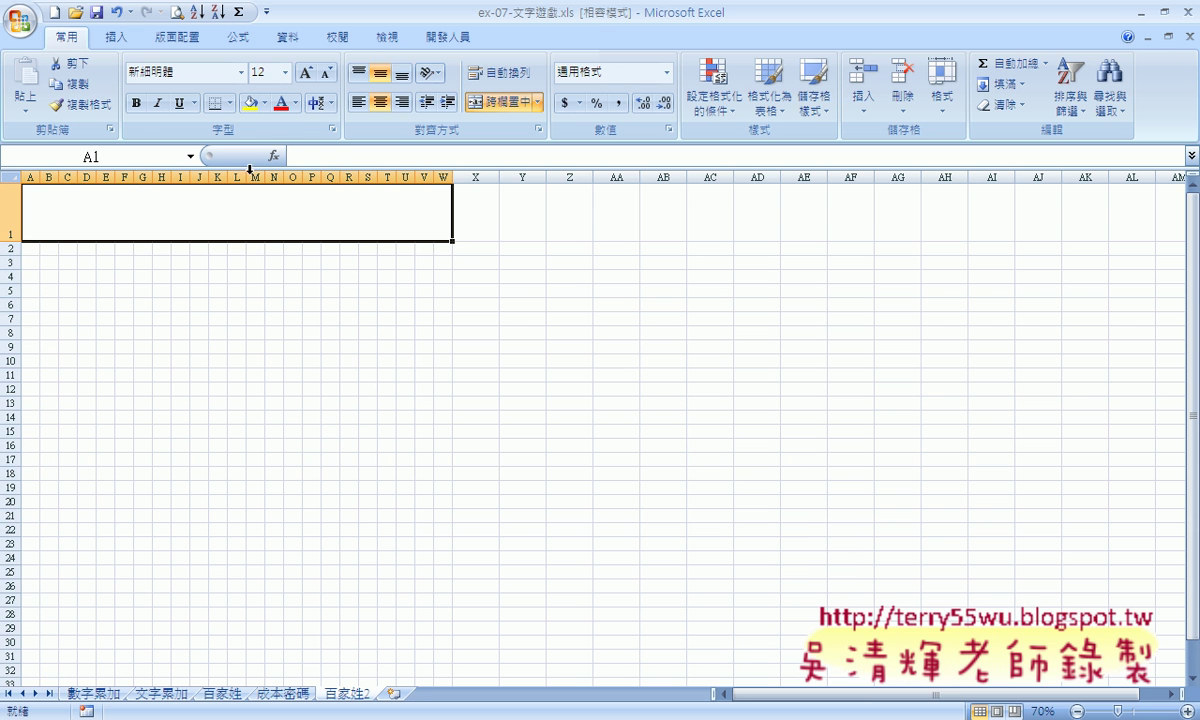
pyautogui.click(307, 153)
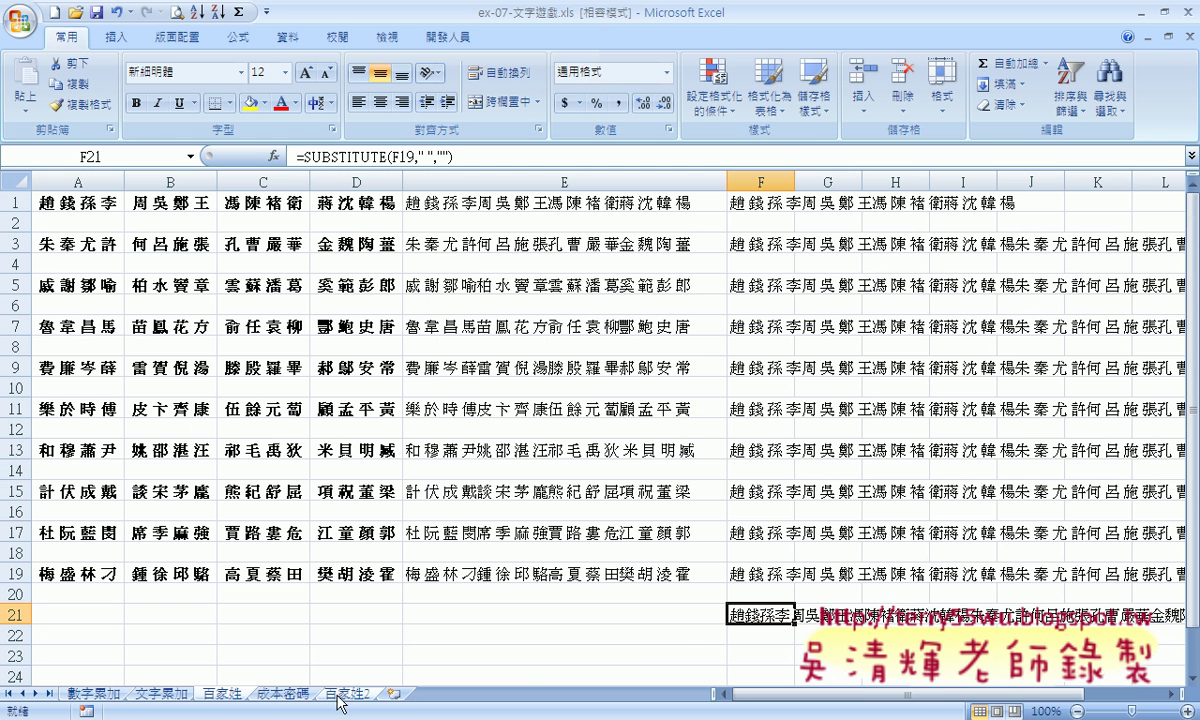
# - Copy F21's surname string on 百家姓 and paste it into merged A1 on 百家姓2
pyautogui.click(222, 693)
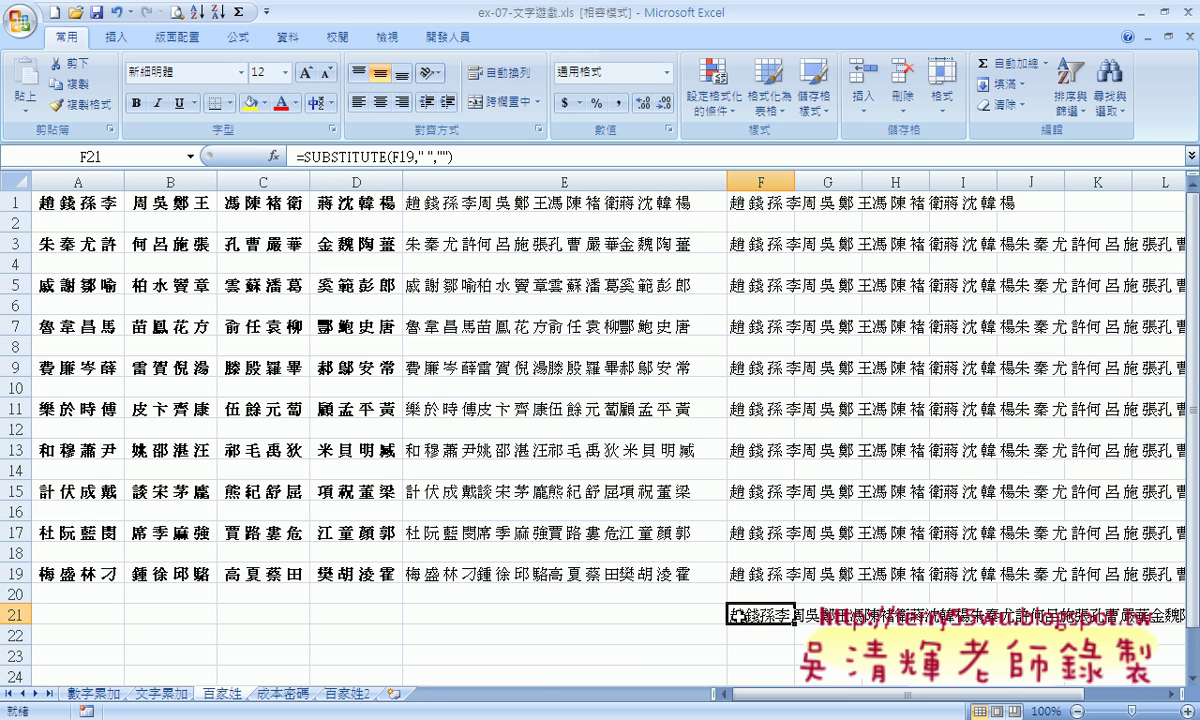
pyautogui.hotkey('ctrl', 'c')
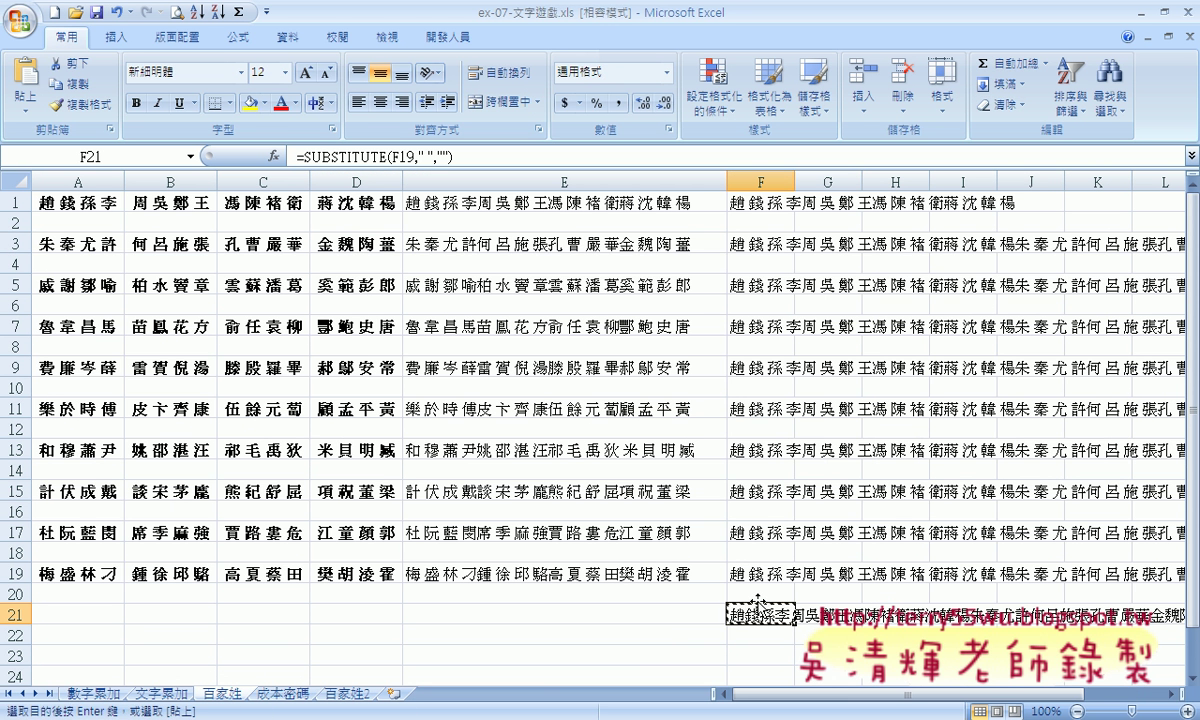
pyautogui.click(322, 703)
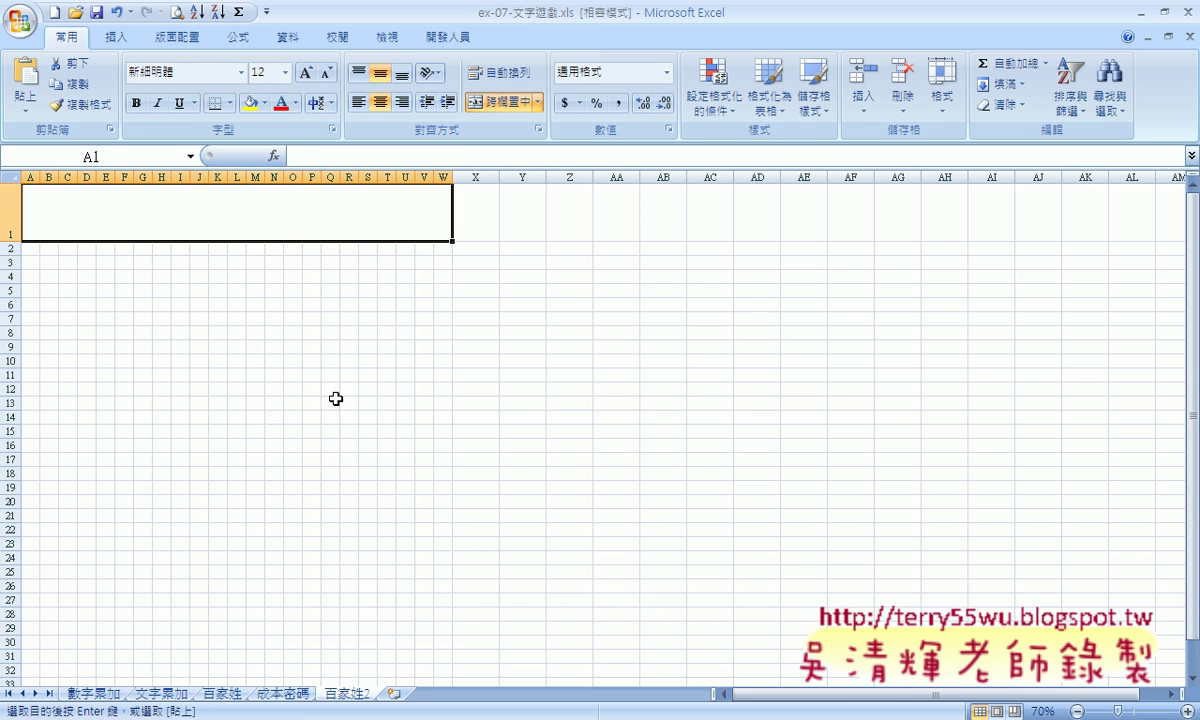
pyautogui.click(328, 155)
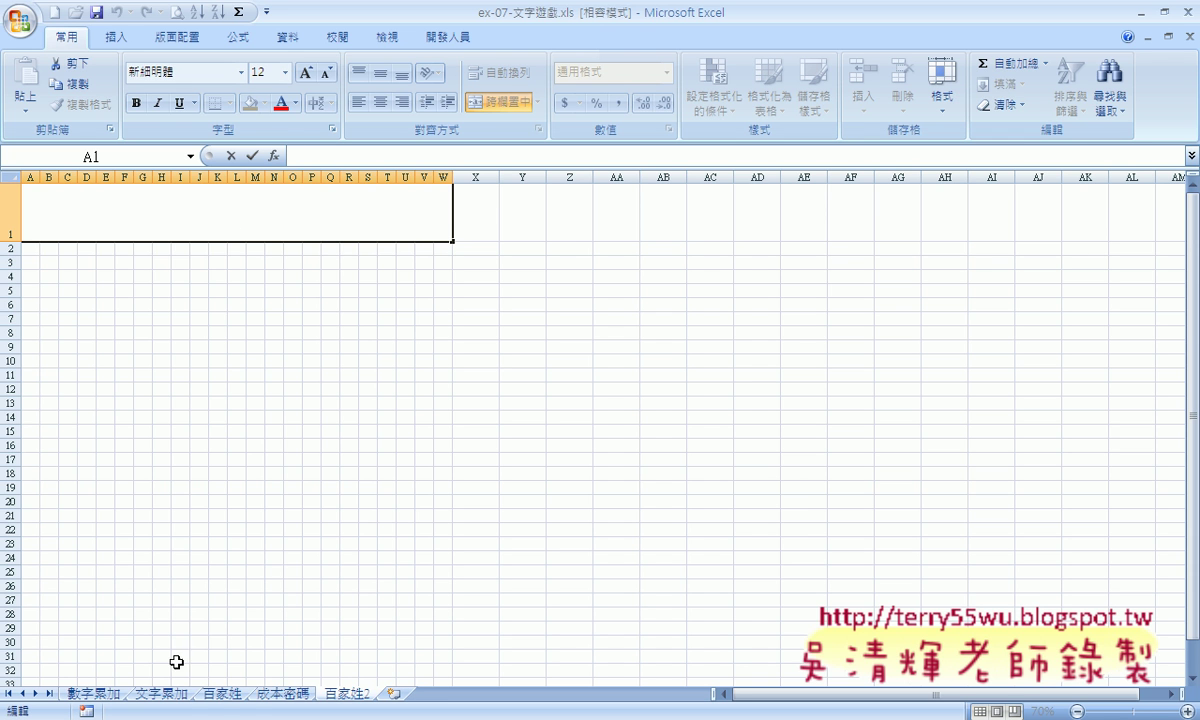
pyautogui.click(222, 693)
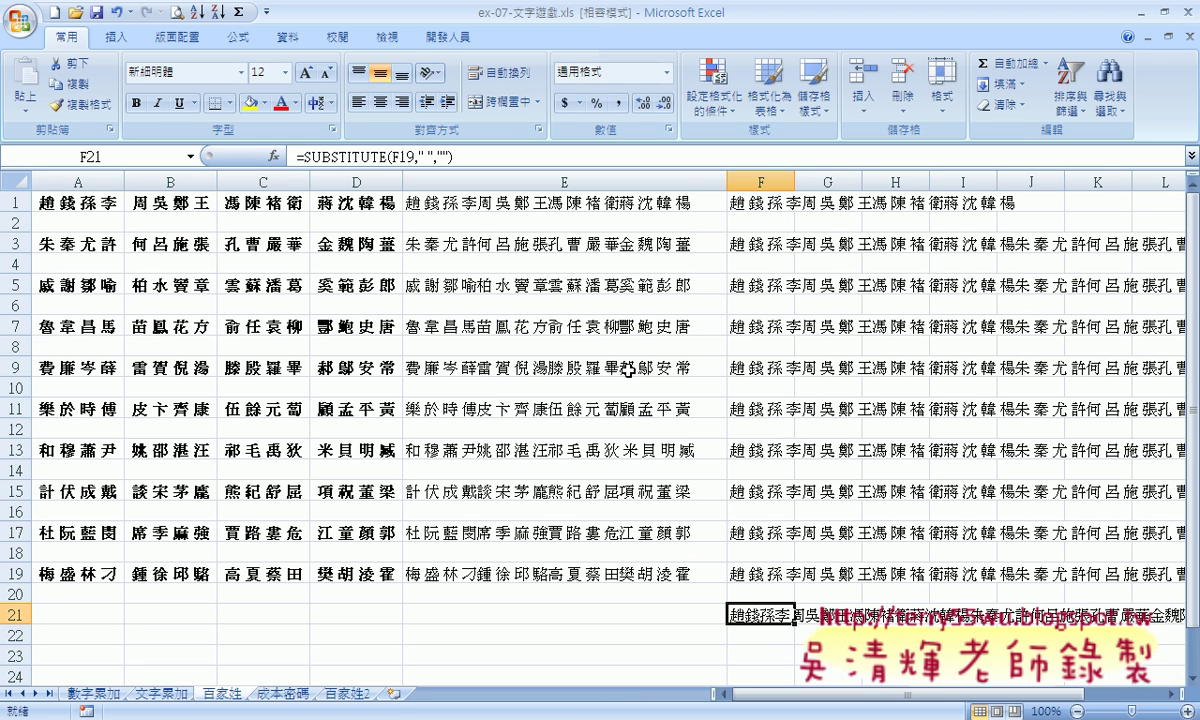
pyautogui.rightClick(760, 618)
pyautogui.click(803, 304)
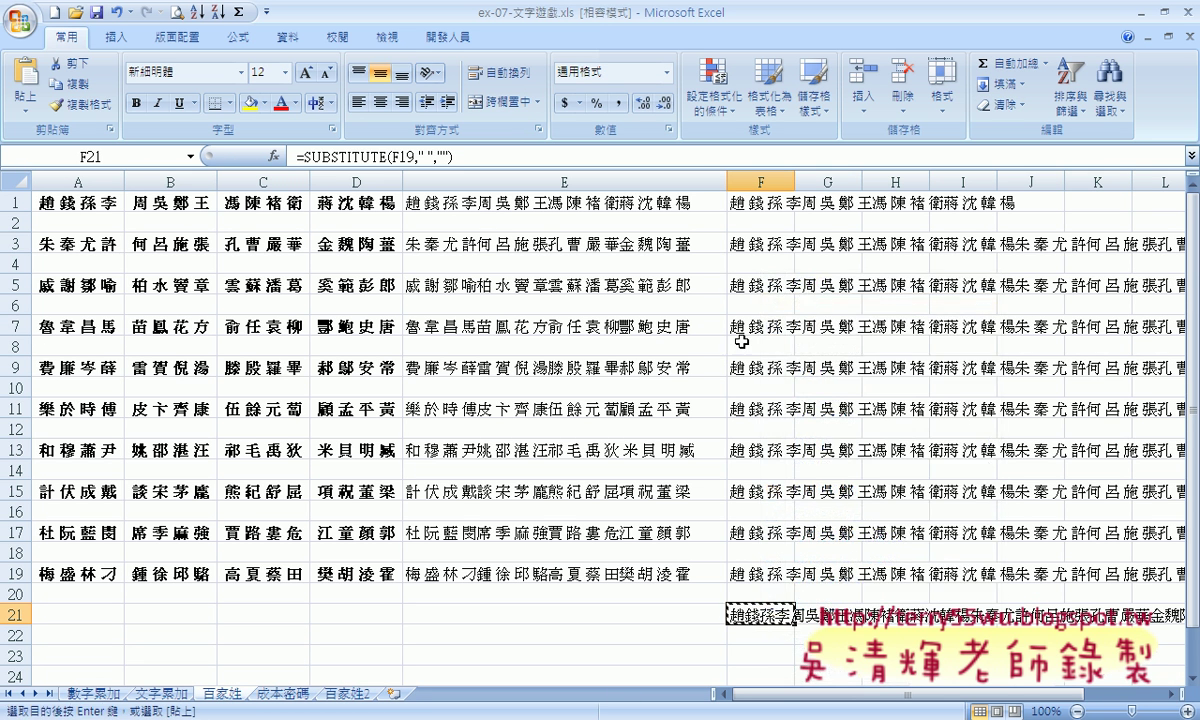
pyautogui.click(355, 697)
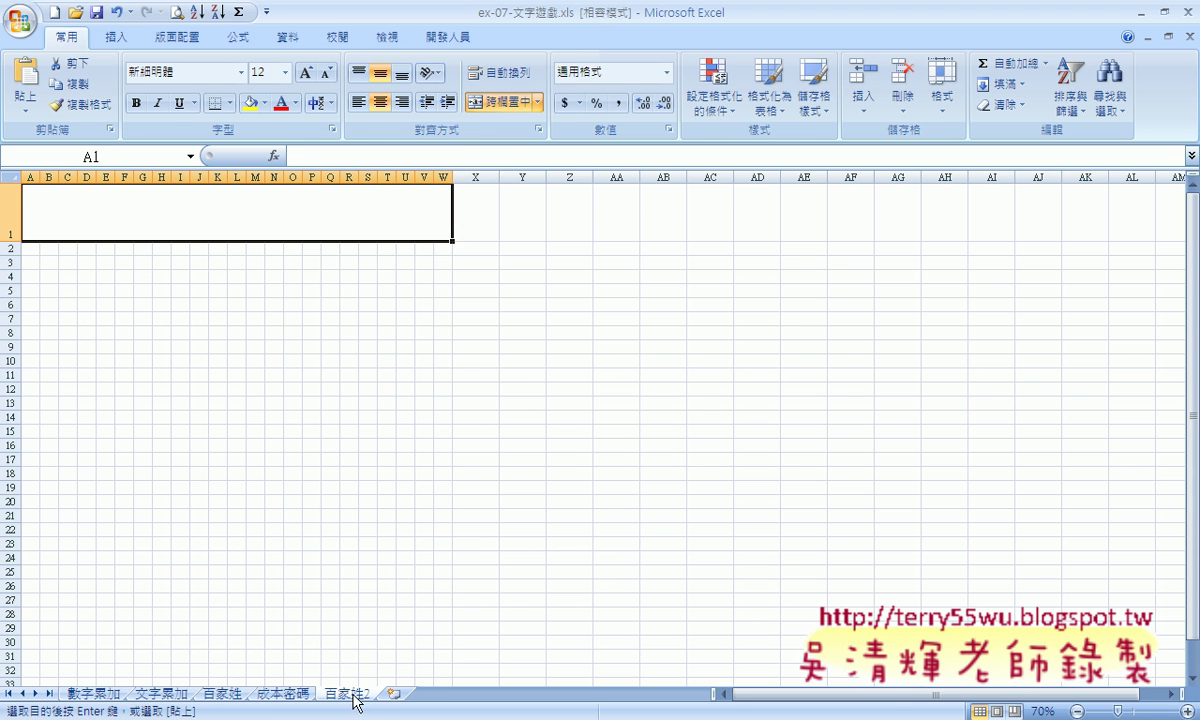
pyautogui.rightClick(272, 213)
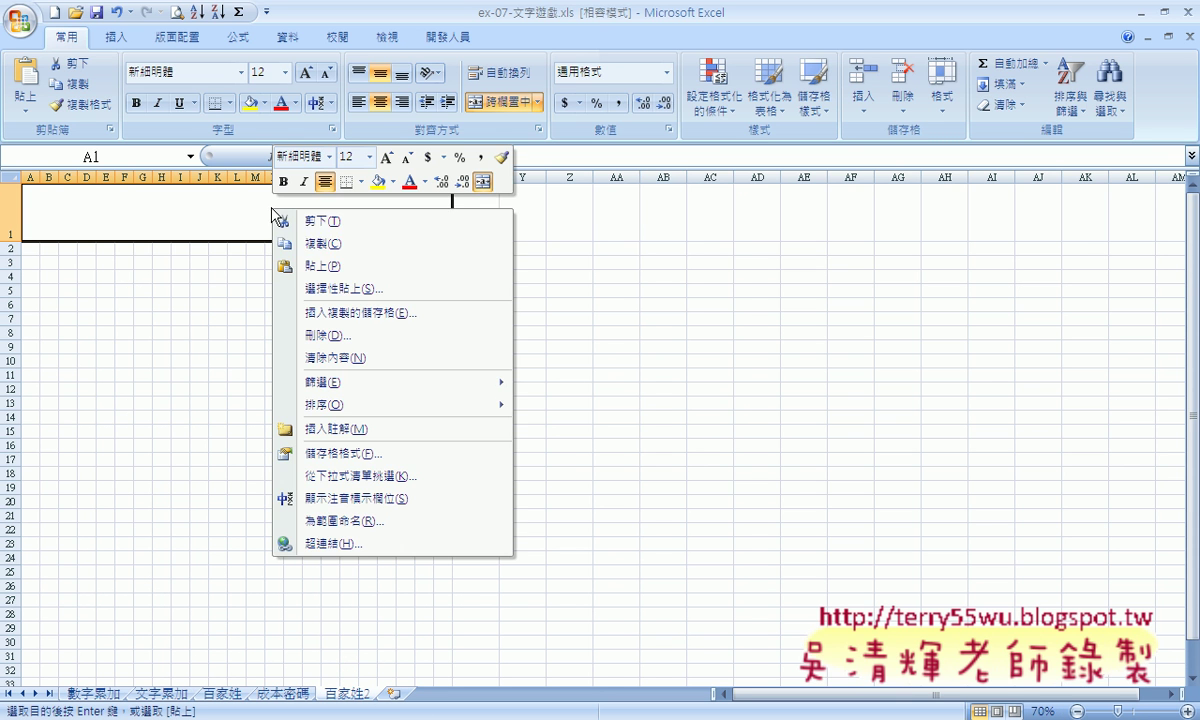
pyautogui.click(304, 267)
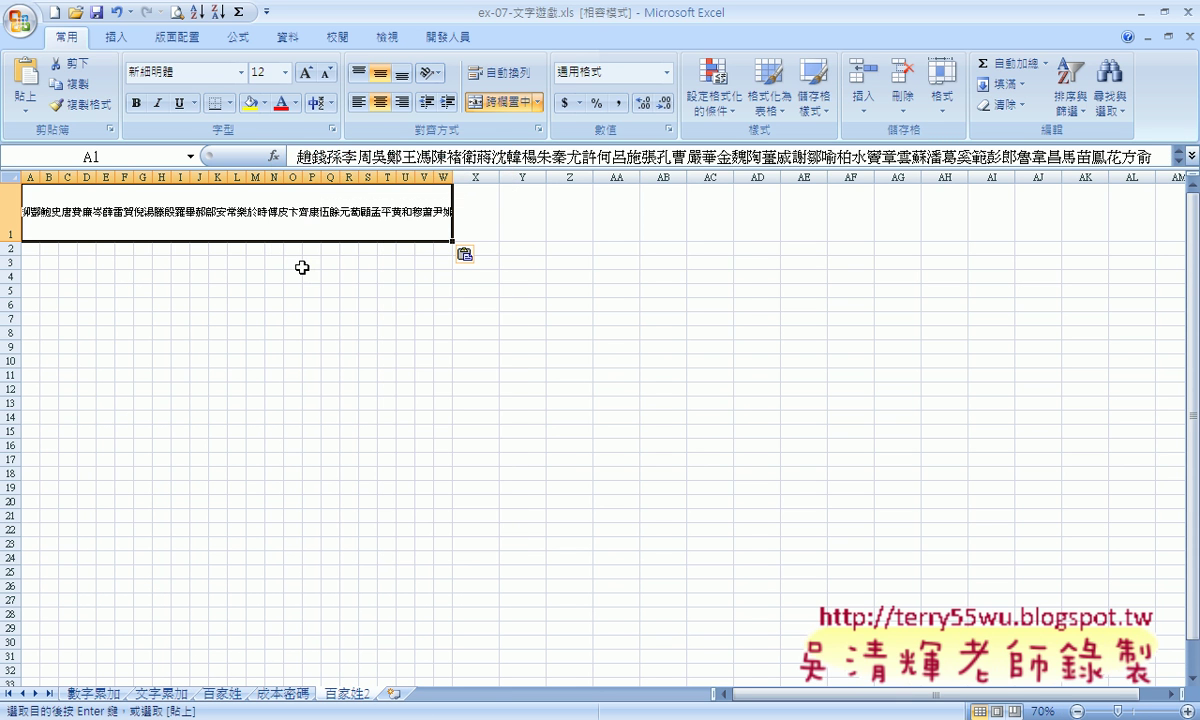
pyautogui.rightClick(349, 216)
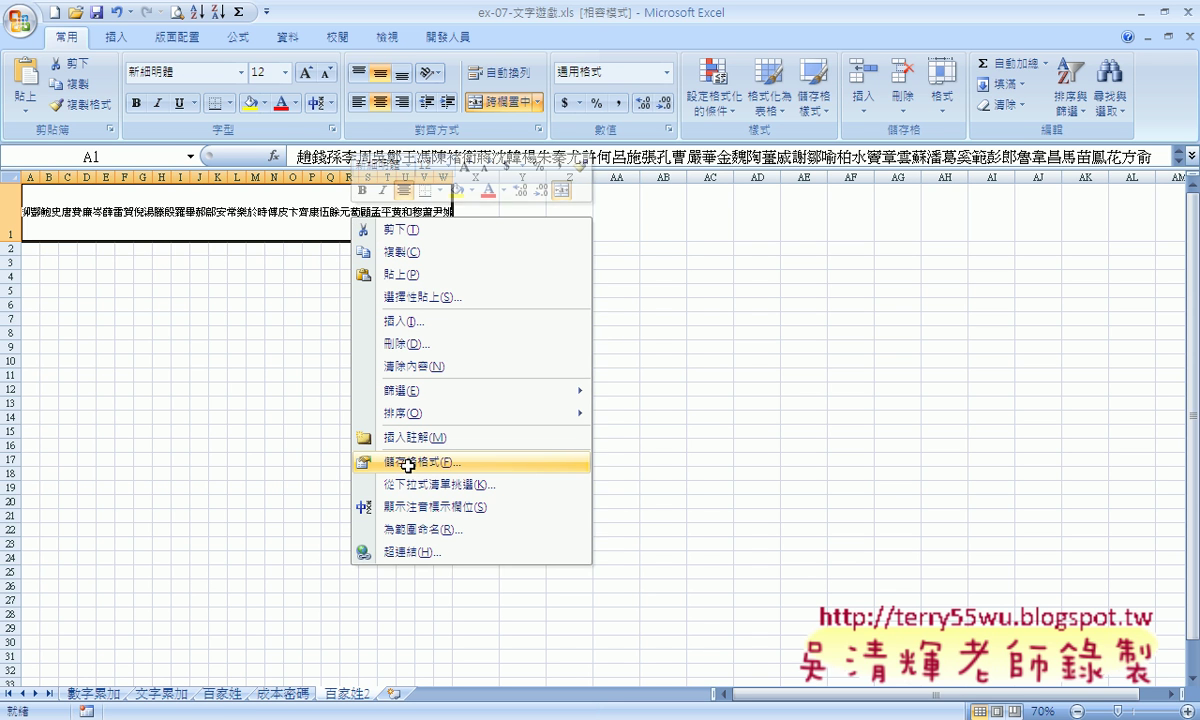
# - Turn on 自動換列 in A1's 儲存格格式 alignment settings so the surnames wrap
pyautogui.click(408, 464)
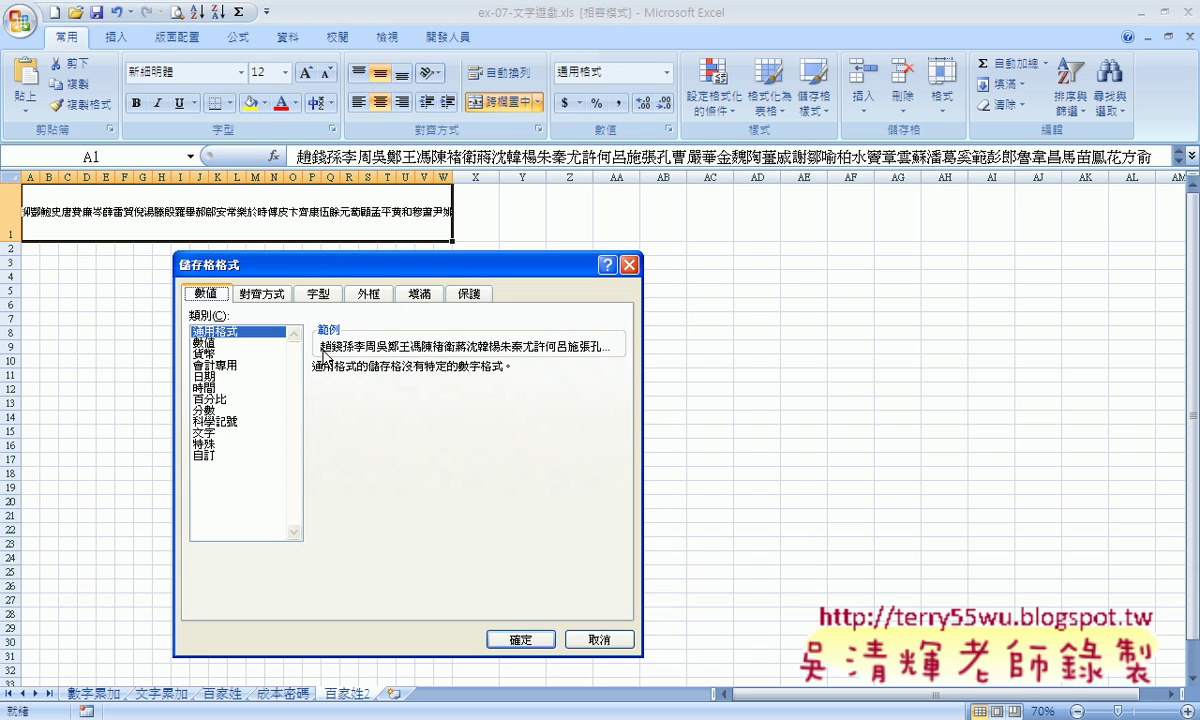
pyautogui.click(267, 298)
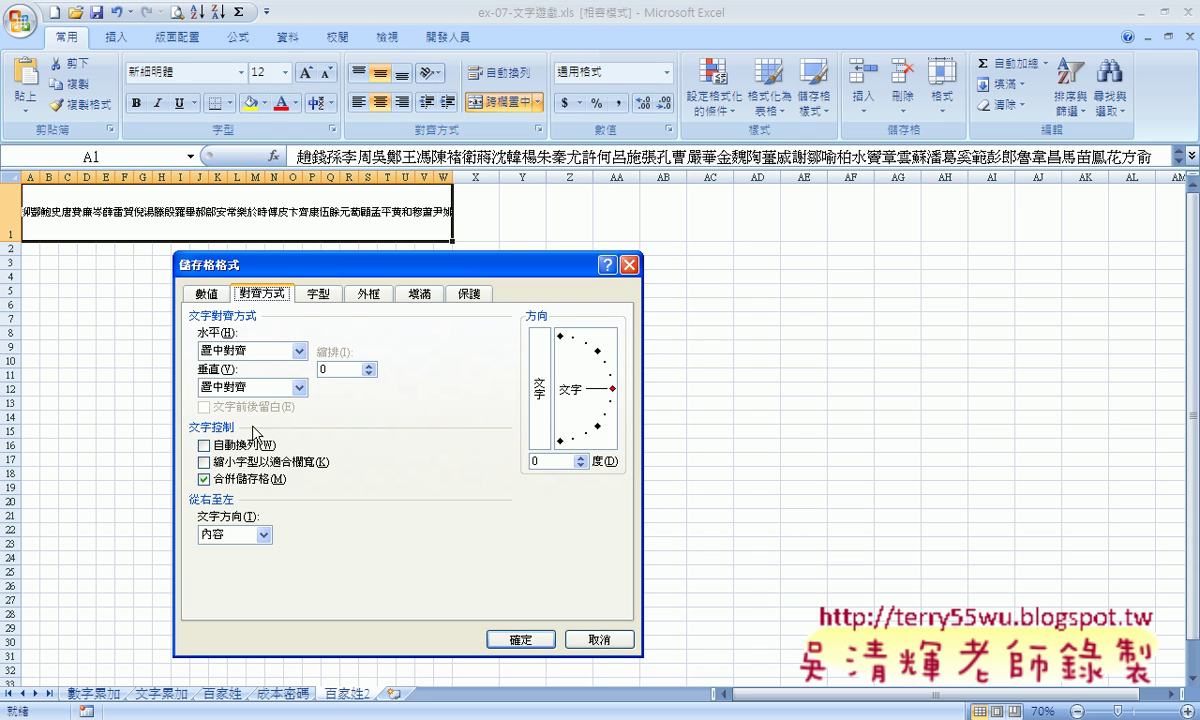
pyautogui.click(249, 447)
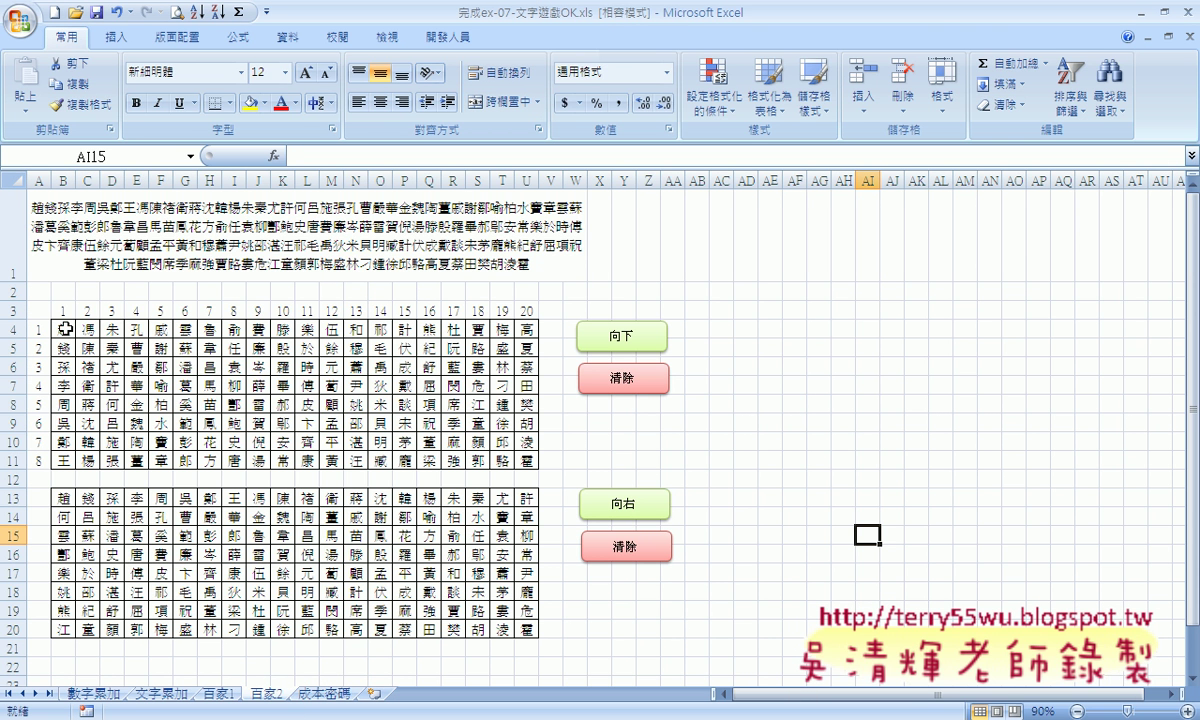
# - Inspect the example grid's =MID(A1,n,1) formulas, then return to ex-07-文字遊戲.xls
pyautogui.moveTo(63, 329)
pyautogui.mouseDown()
pyautogui.moveTo(298, 463)
pyautogui.moveTo(527, 461)
pyautogui.mouseUp()
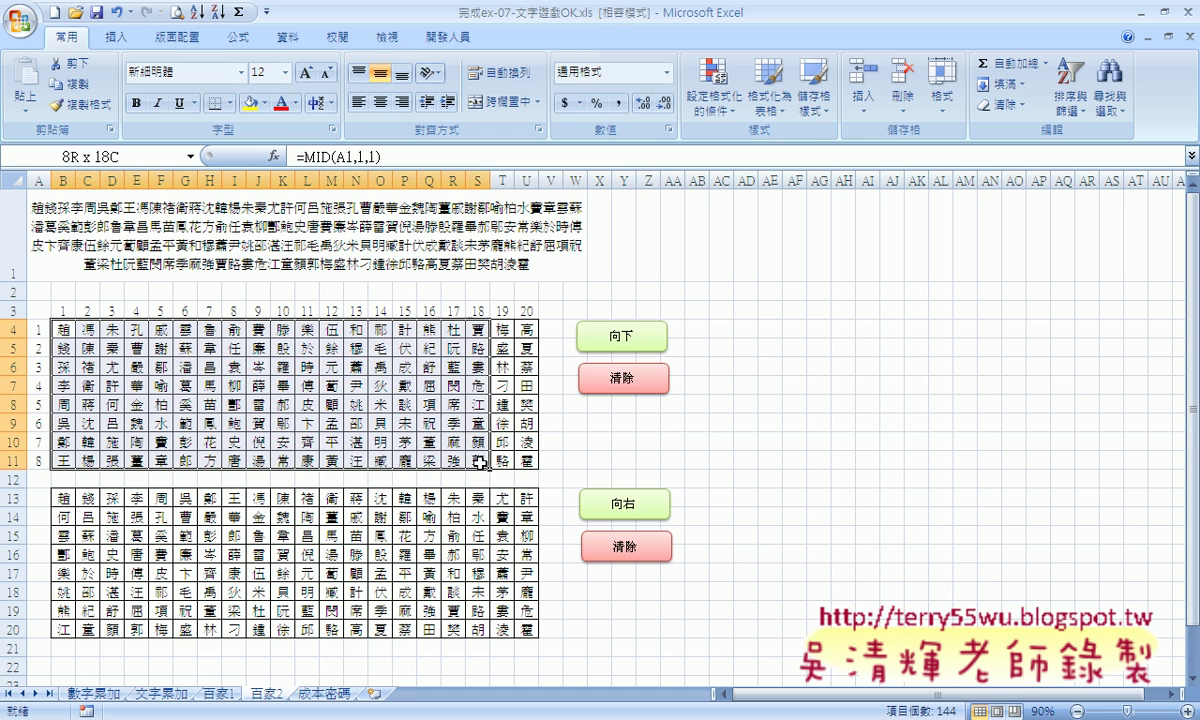
pyautogui.click(527, 461)
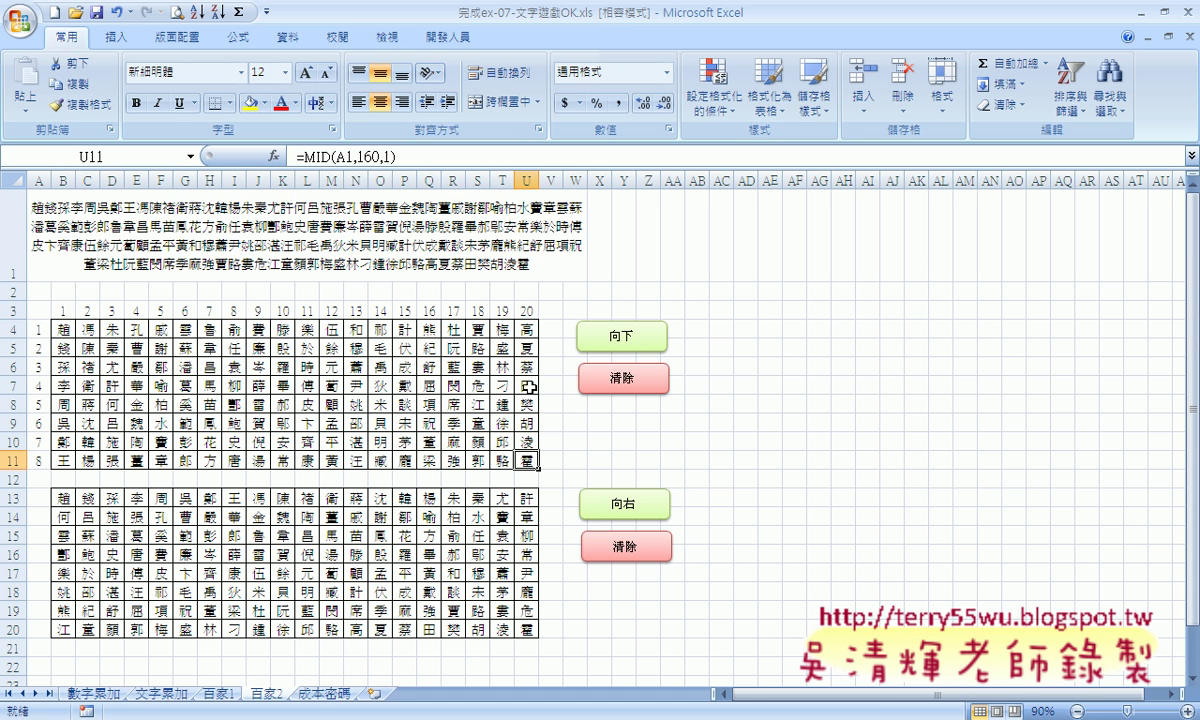
pyautogui.hotkey('ctrl', 'Tab')
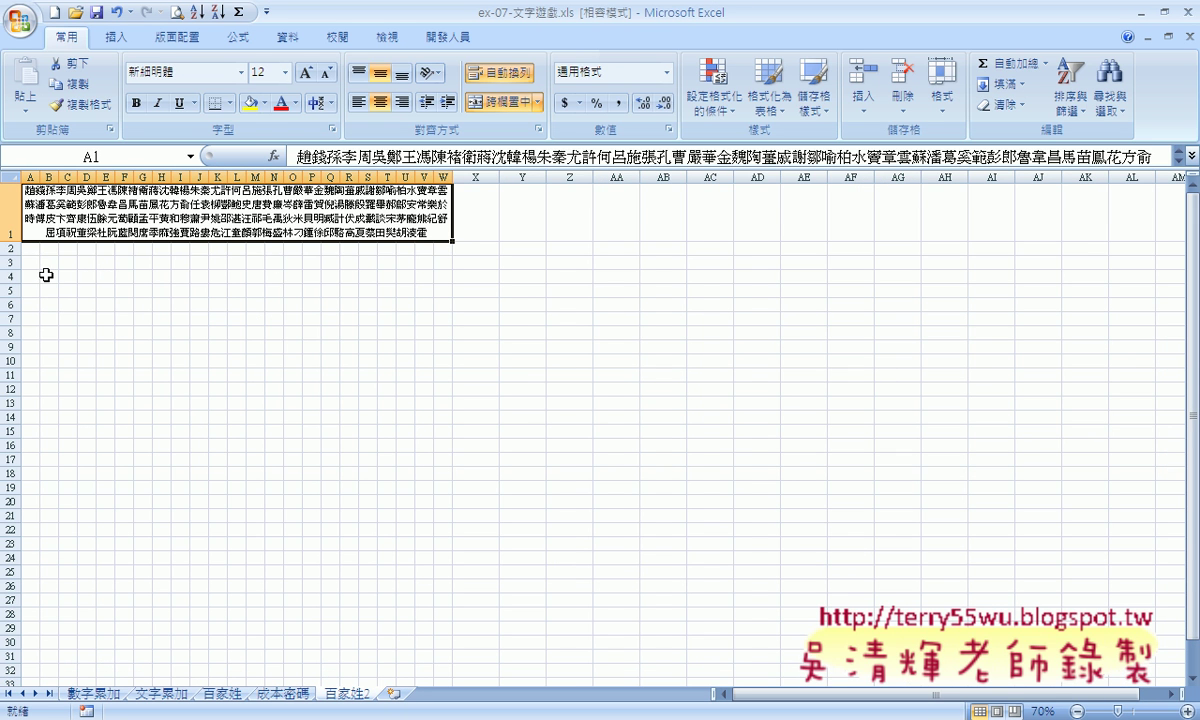
# - Apply 所有框線 borders to the two empty grids B4:U10 and B12:U18
pyautogui.moveTo(46, 276)
pyautogui.mouseDown()
pyautogui.moveTo(404, 349)
pyautogui.moveTo(405, 366)
pyautogui.mouseUp()
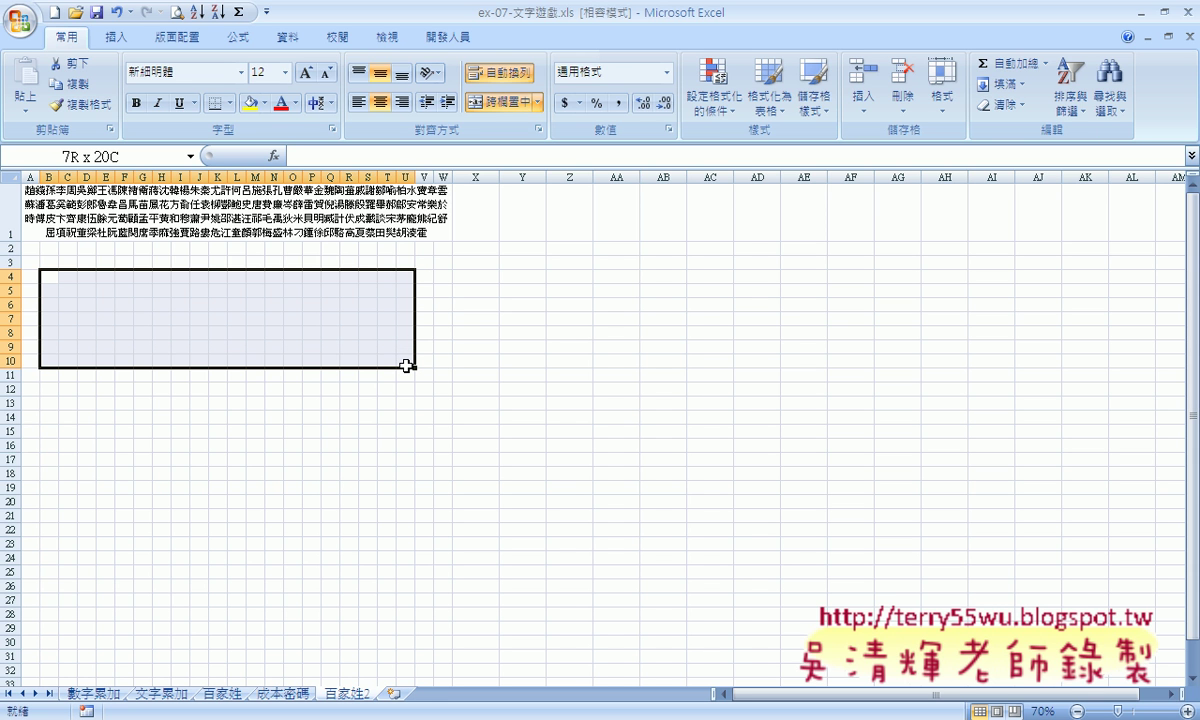
pyautogui.moveTo(405, 366); pyautogui.dragTo(405, 366)
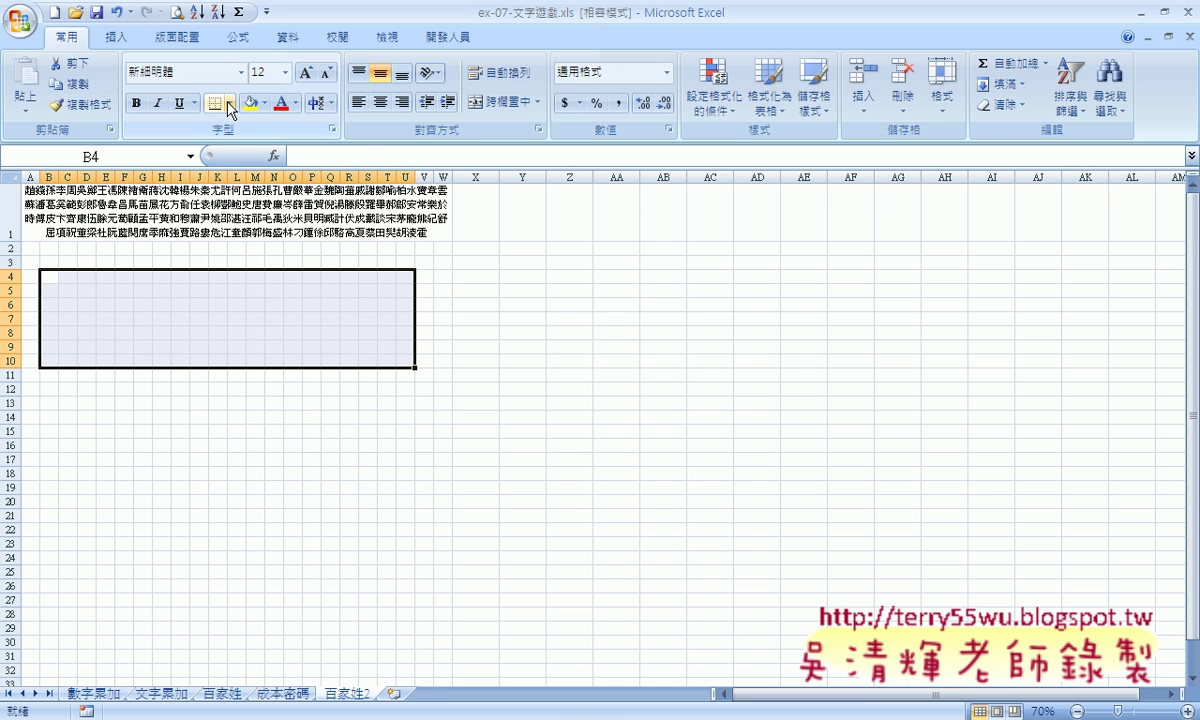
pyautogui.click(230, 103)
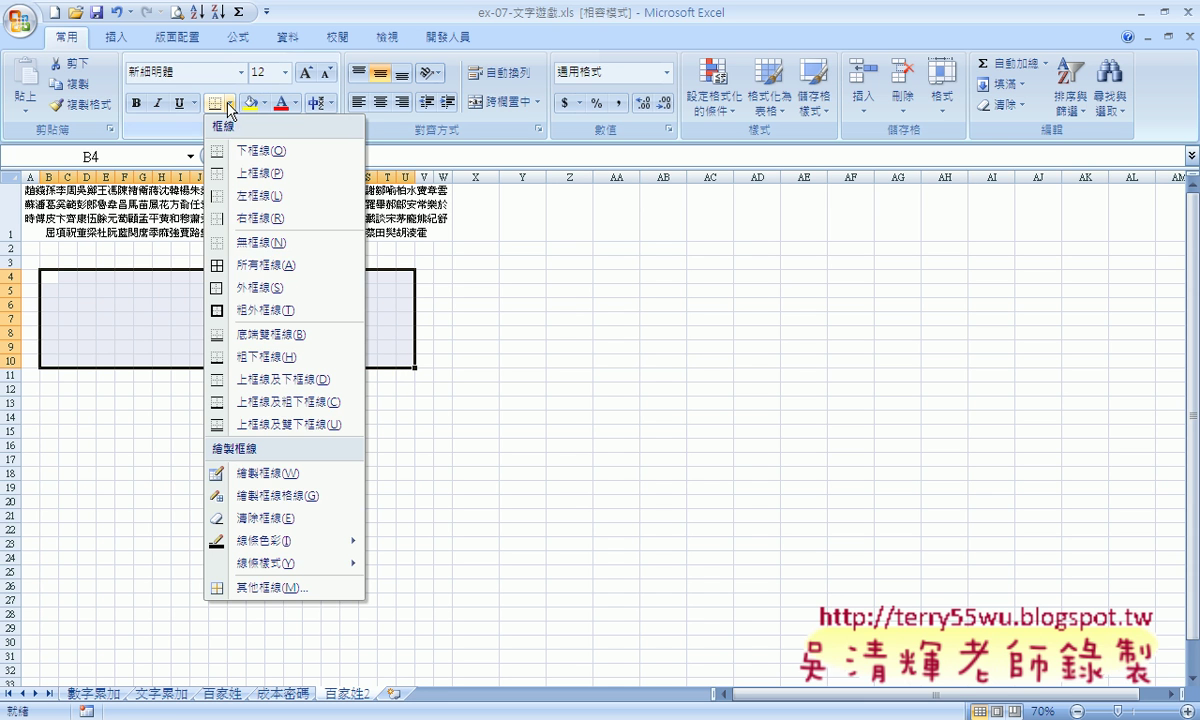
pyautogui.click(242, 267)
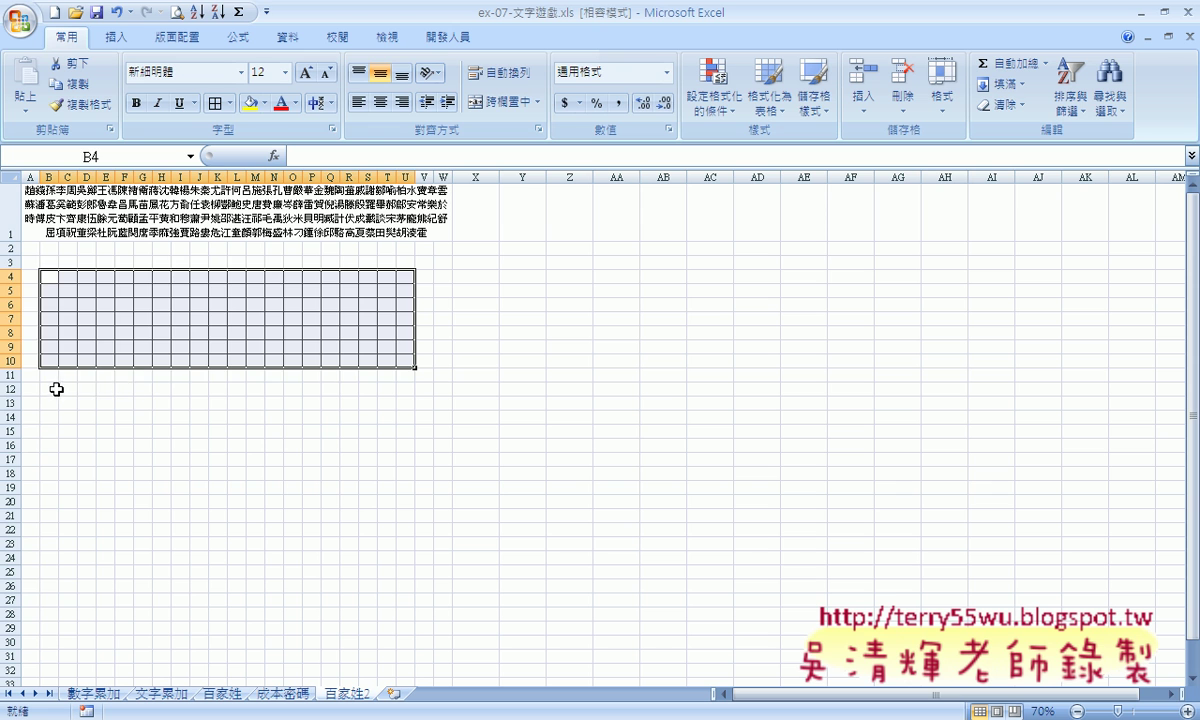
pyautogui.moveTo(52, 389)
pyautogui.mouseDown()
pyautogui.moveTo(399, 393)
pyautogui.moveTo(399, 464)
pyautogui.mouseUp()
pyautogui.click(338, 402)
pyautogui.press('Home')
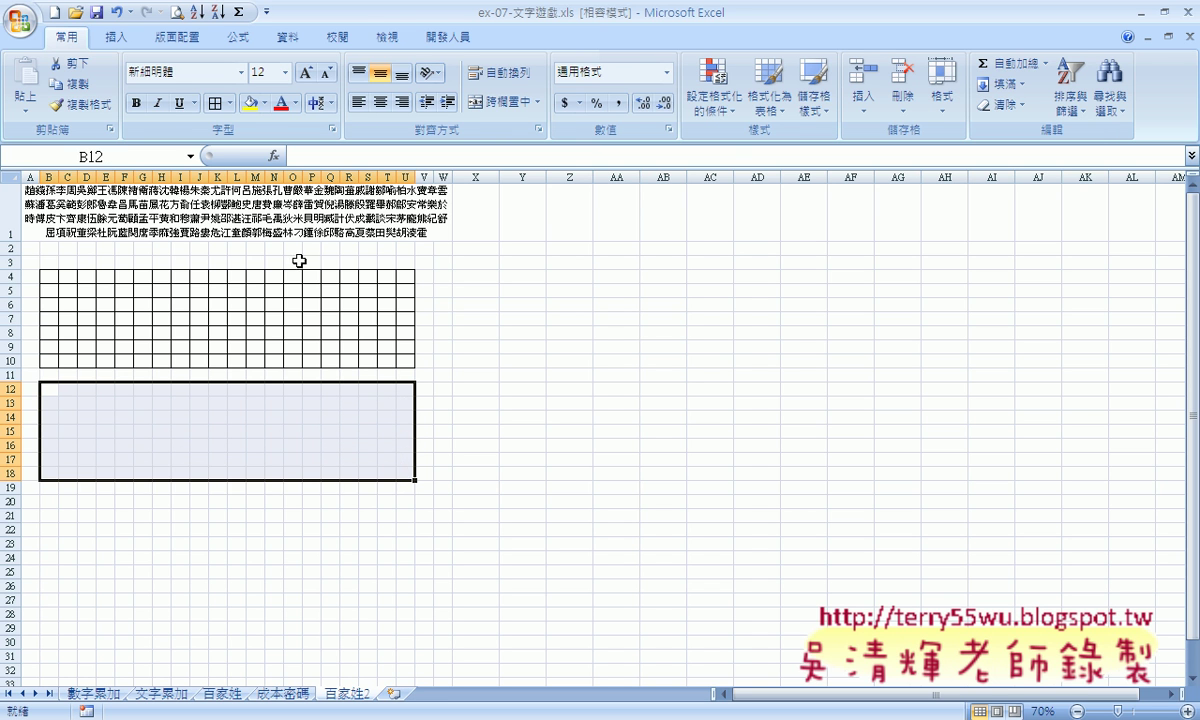
pyautogui.click(213, 103)
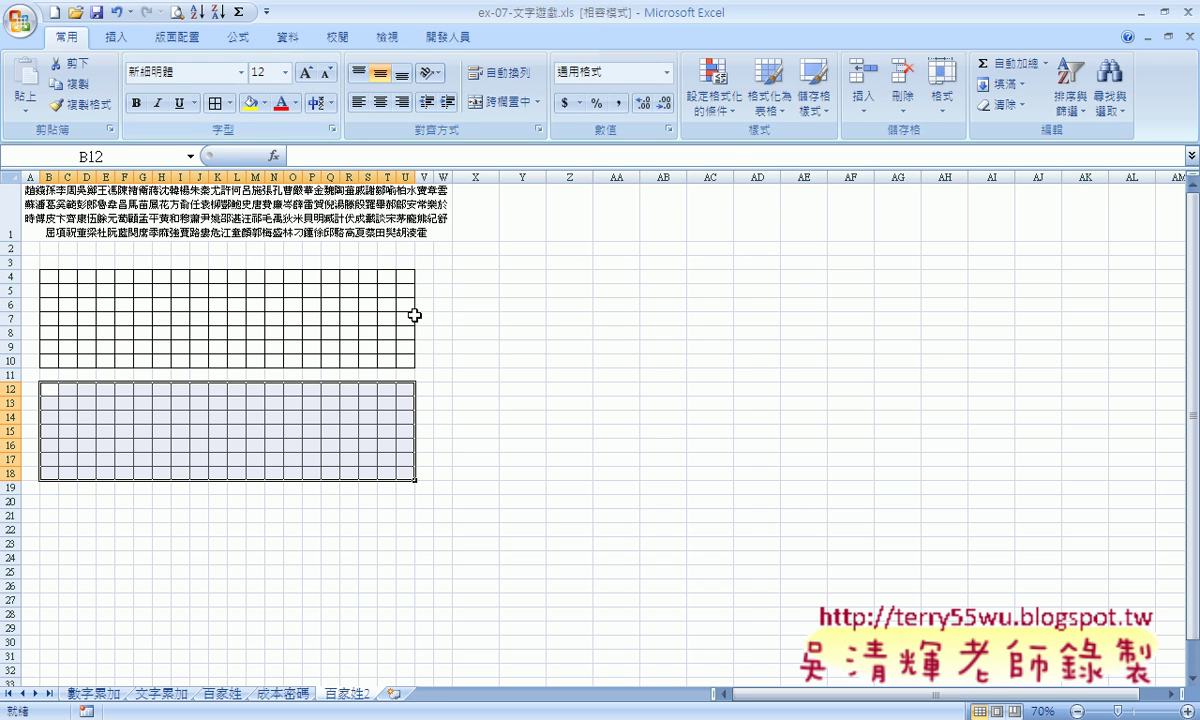
pyautogui.click(462, 318)
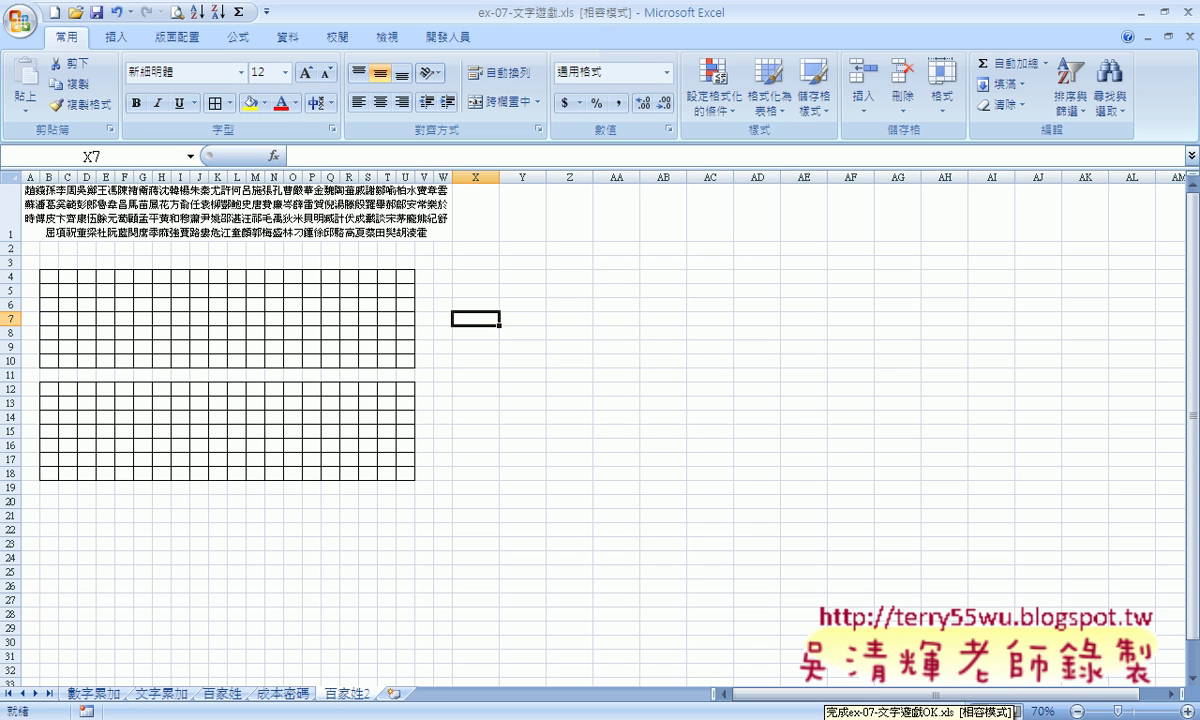
# - On the 百家姓 sheet, read E1's =A1&B1&C1&D1 and F1's =E1 formulas
pyautogui.click(830, 712)
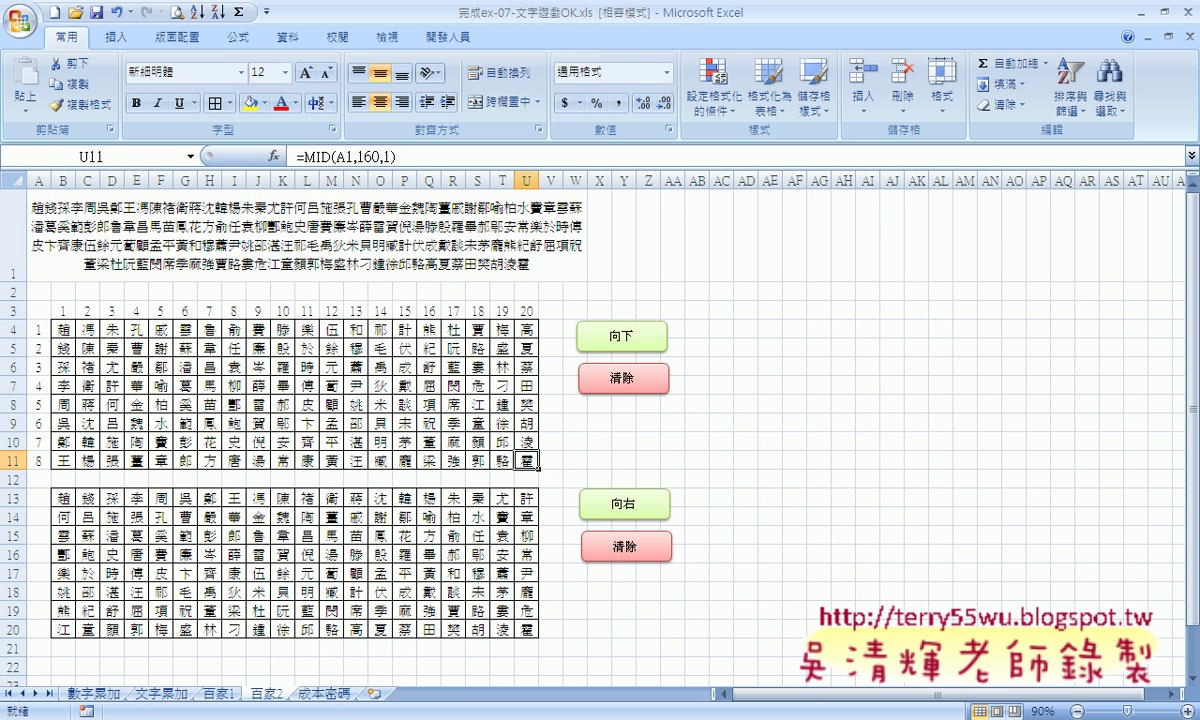
pyautogui.hotkey('ctrl', 'Tab')
pyautogui.click(222, 693)
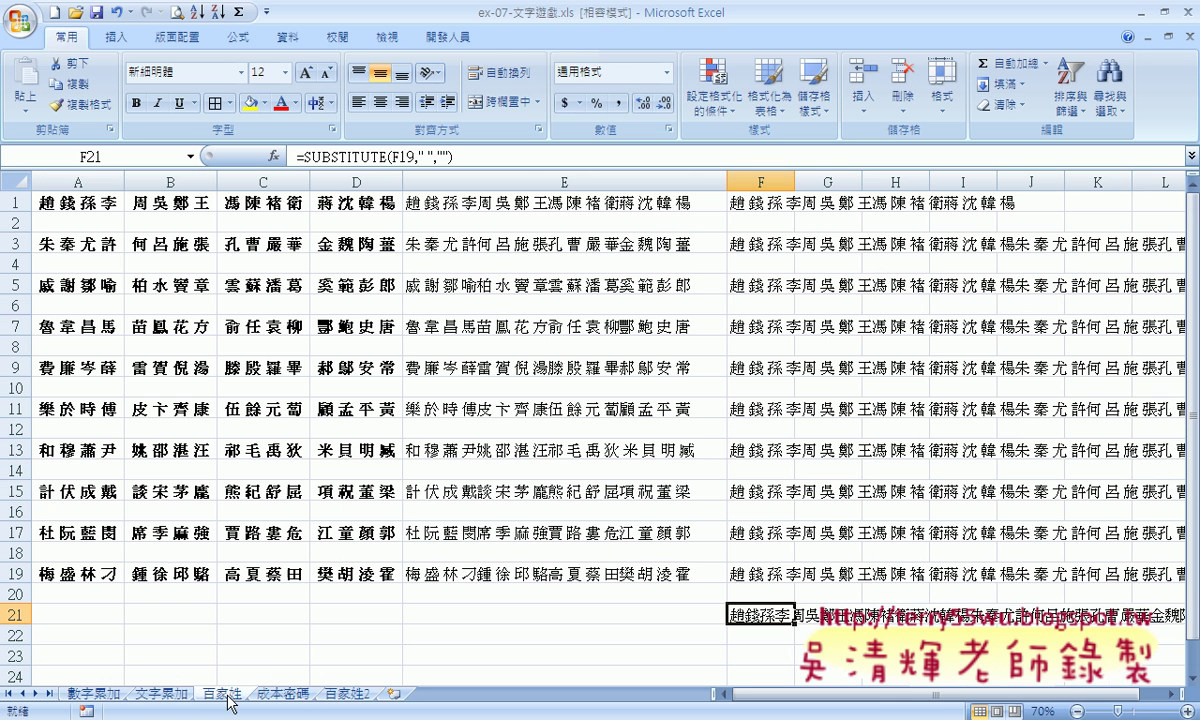
pyautogui.click(477, 202)
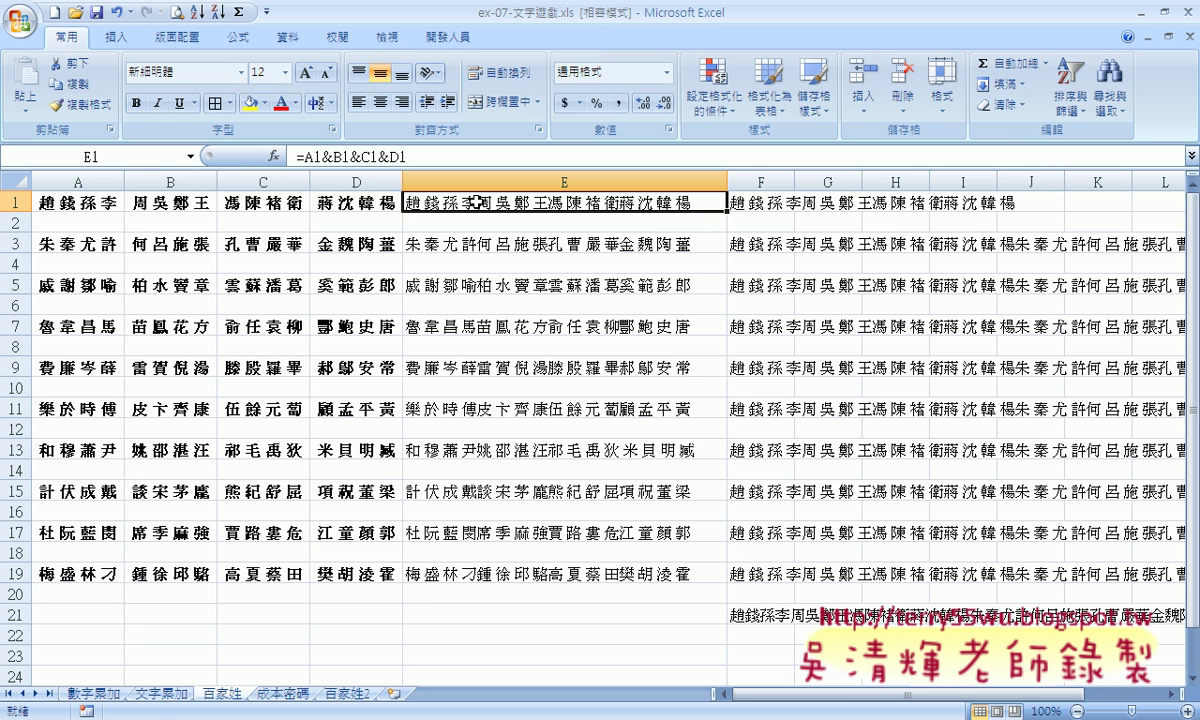
pyautogui.click(754, 201)
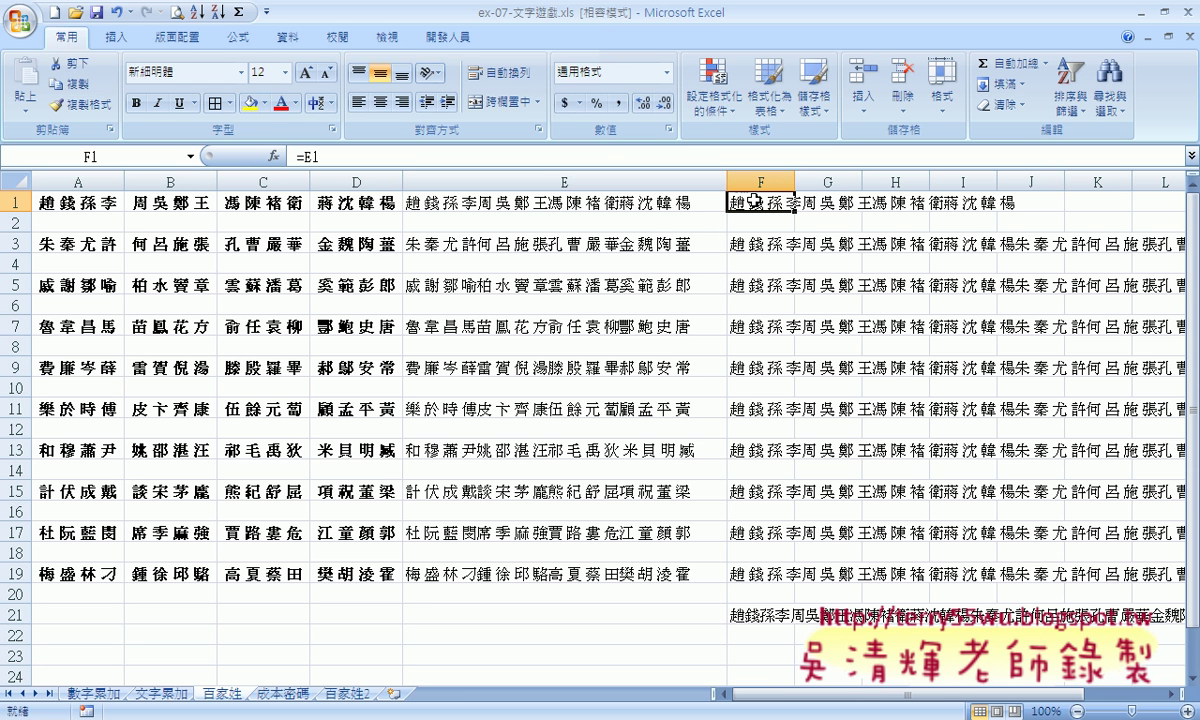